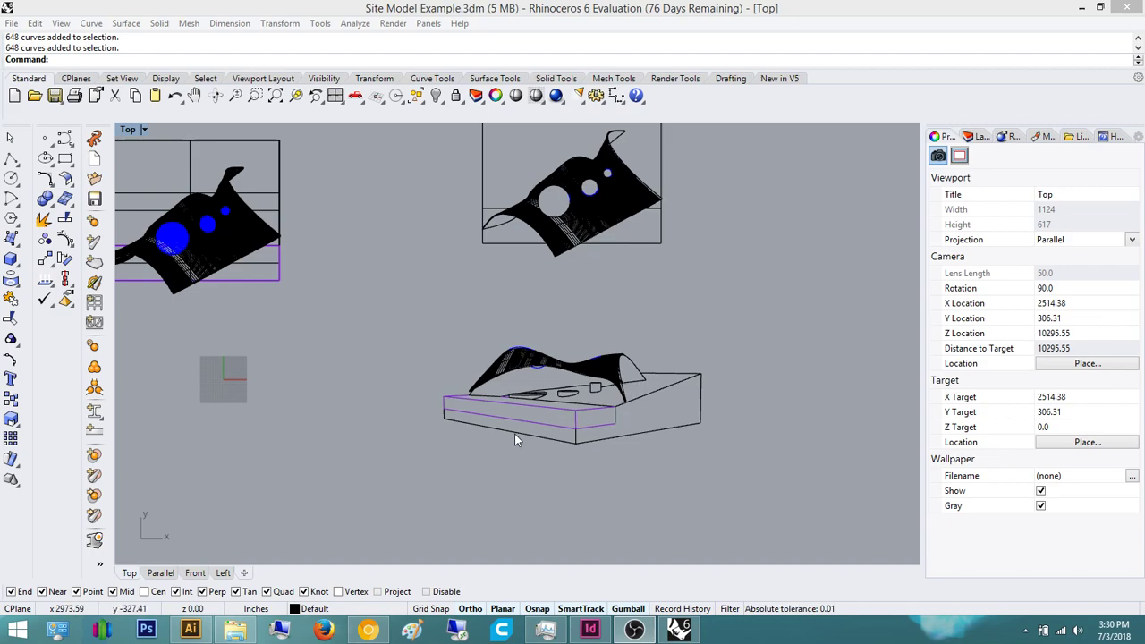
Examine the perspective line drawing of the site model below the plan views, box-selecting around it and clearing the selection.
right_drag(576, 427, 531, 466)
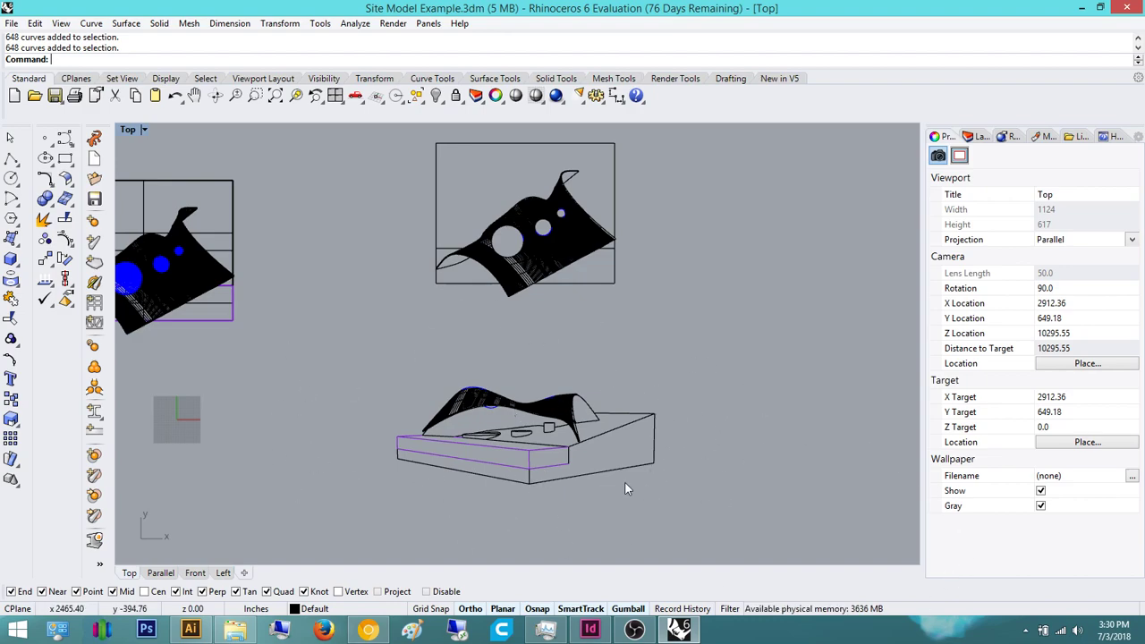
mouse_move(747, 510)
mouse_down()
mouse_move(458, 415)
mouse_move(347, 363)
mouse_up()
click(732, 494)
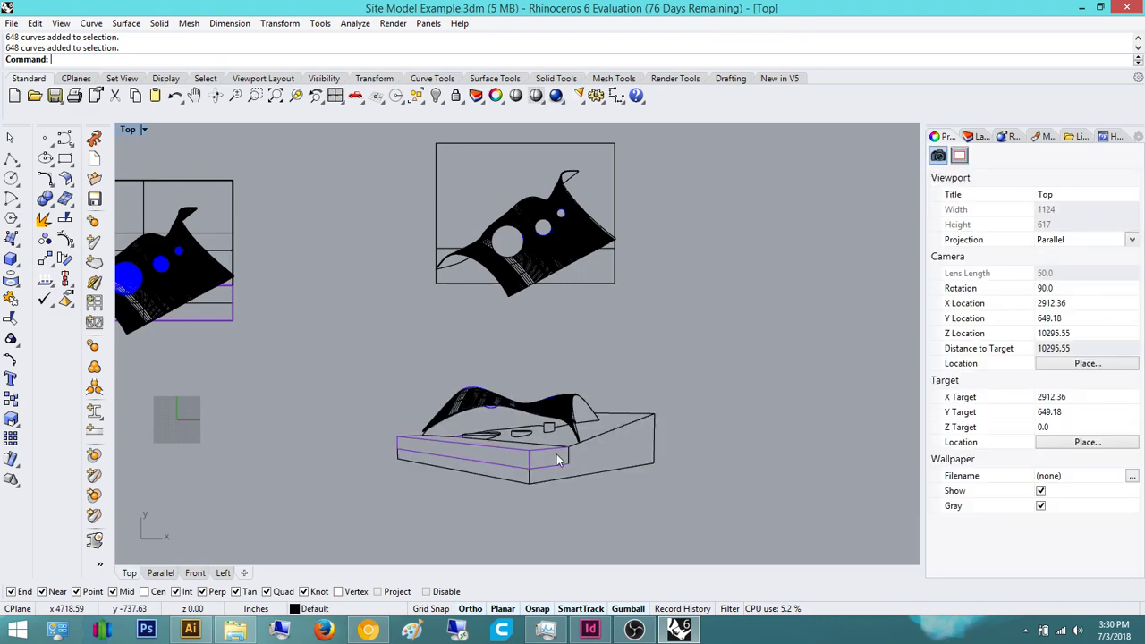
drag(556, 454, 307, 321)
click(585, 360)
right_drag(545, 363, 651, 376)
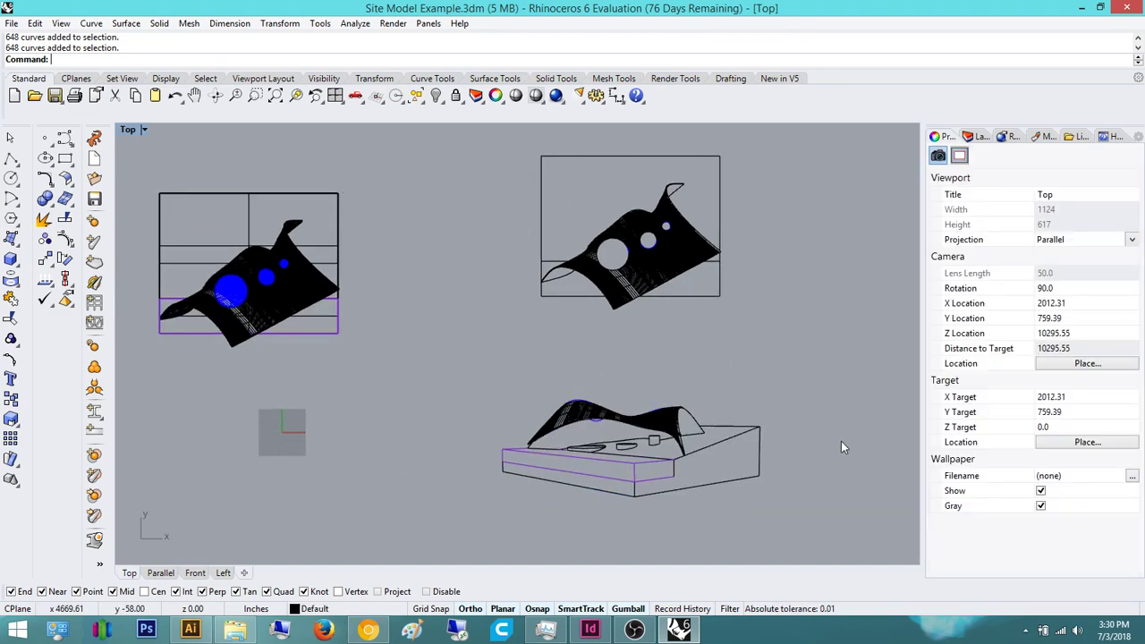
drag(829, 510, 420, 366)
click(717, 383)
right_drag(719, 387, 619, 342)
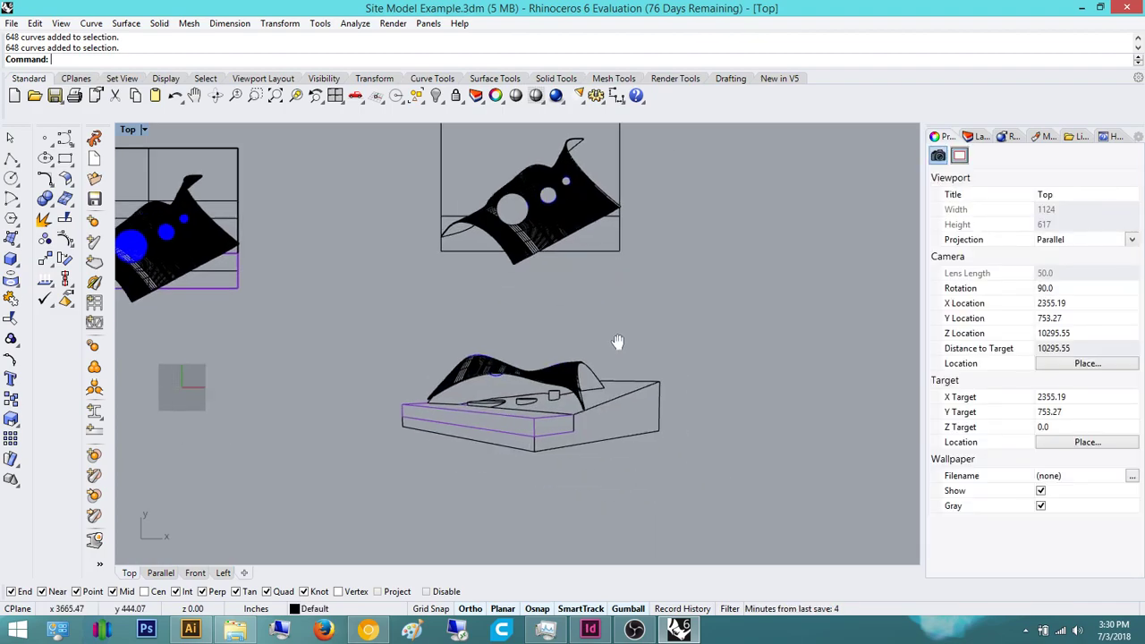
scroll(490, 388, up, 6)
scroll(505, 325, down, 4)
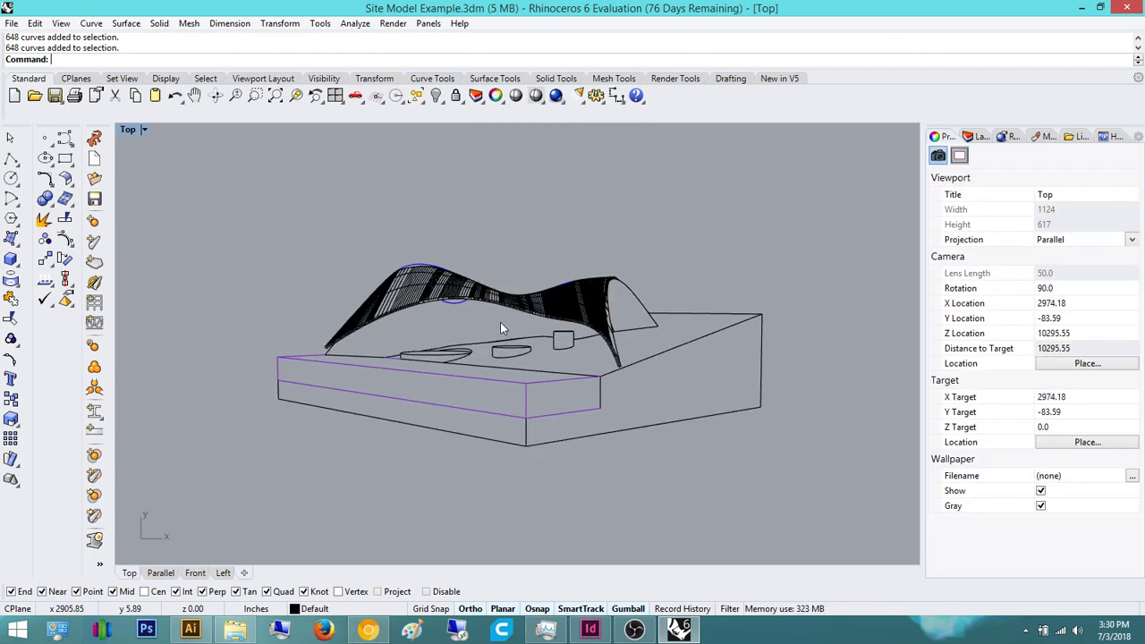
scroll(500, 329, down, 5)
mouse_move(569, 325)
right_down()
mouse_move(759, 304)
mouse_move(556, 317)
right_up()
right_drag(749, 333, 683, 426)
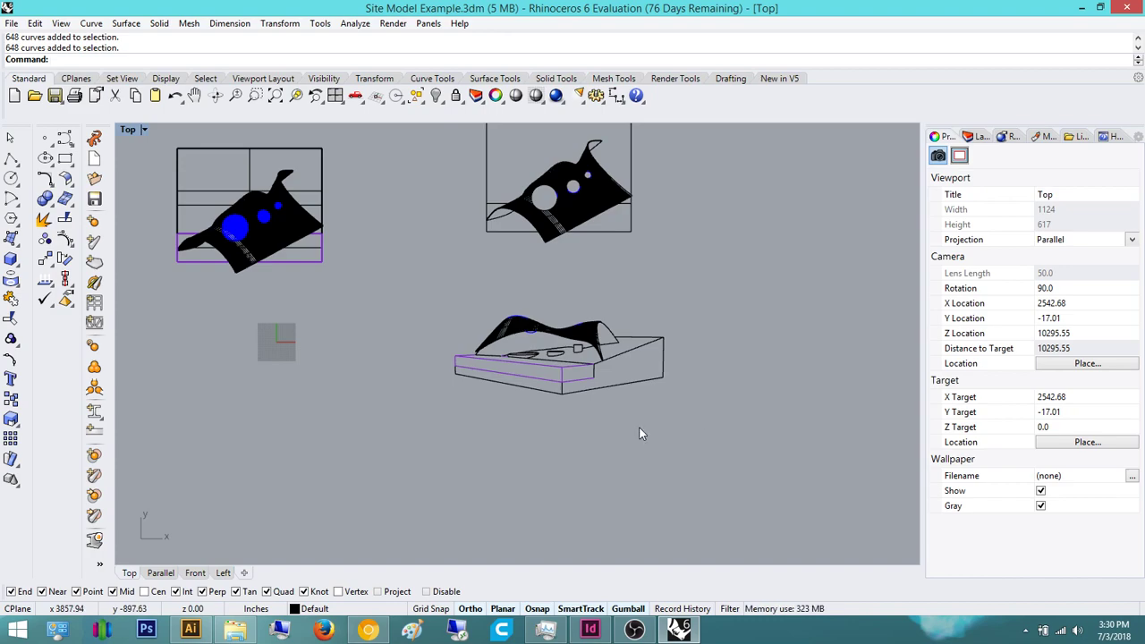
right_drag(628, 403, 566, 434)
right_drag(684, 459, 729, 459)
drag(761, 503, 380, 328)
drag(674, 472, 385, 306)
key(Escape)
right_drag(659, 347, 609, 379)
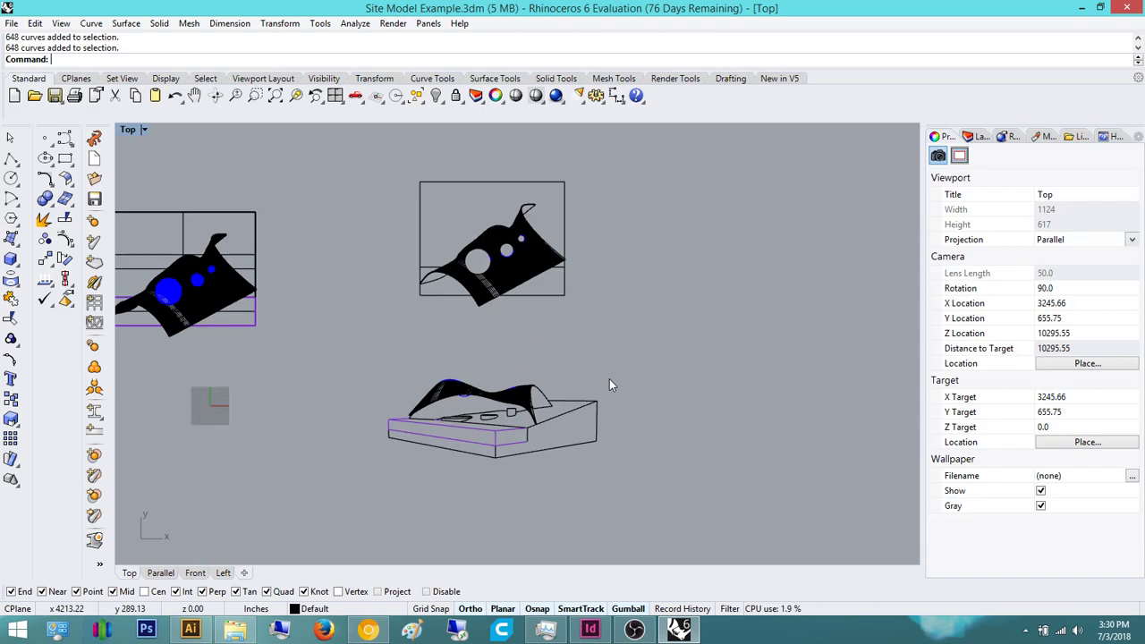
Switch to the browser and read how to calculate a scale factor on archtoolbox's CAD Scale Factors page.
key(alt+Tab)
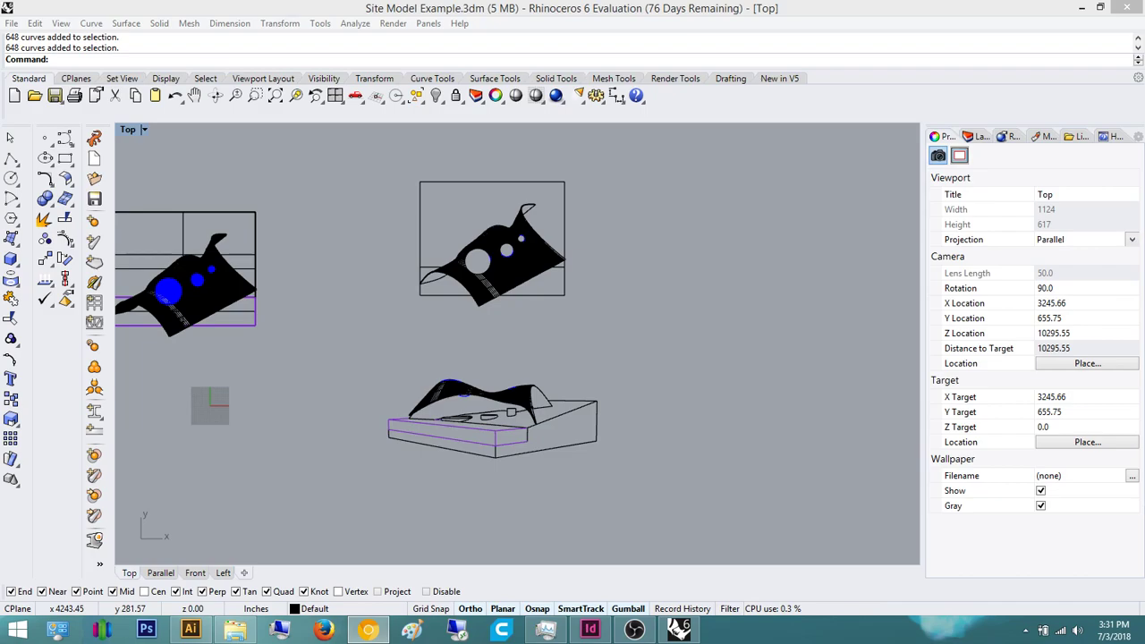
drag(1144, 179, 632, 2)
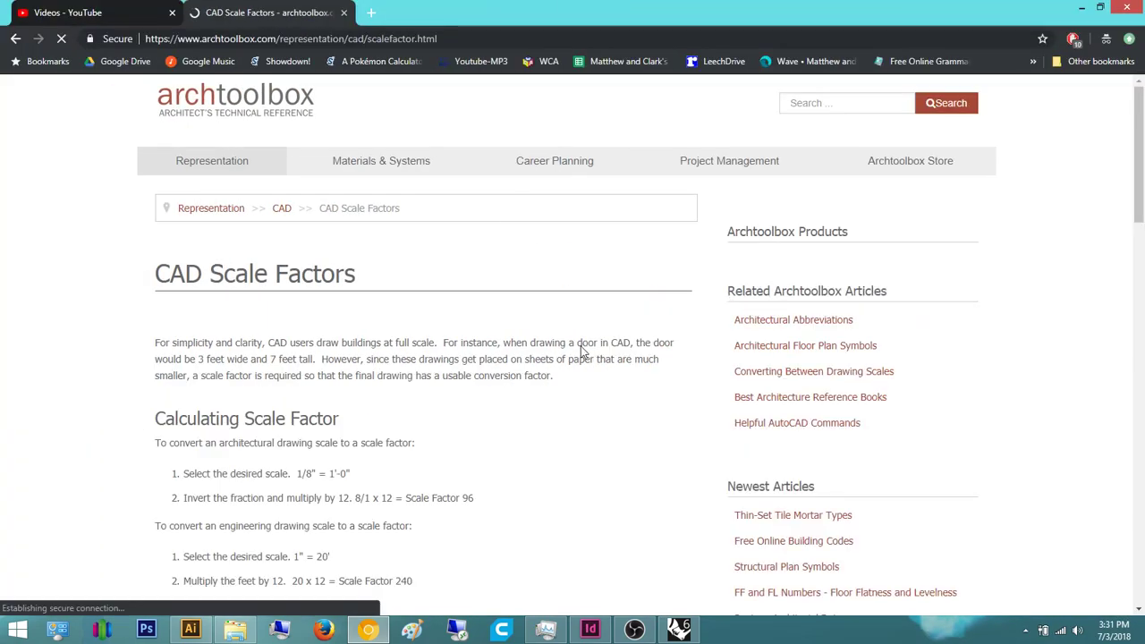
scroll(573, 351, down, 3)
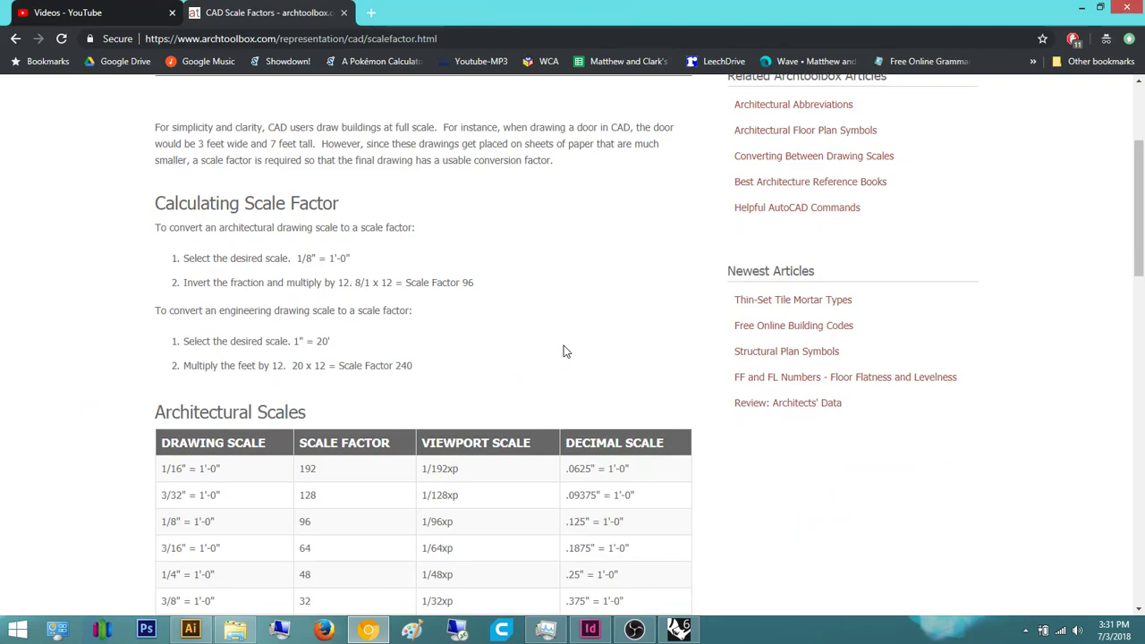
scroll(564, 349, down, 3)
scroll(567, 343, up, 3)
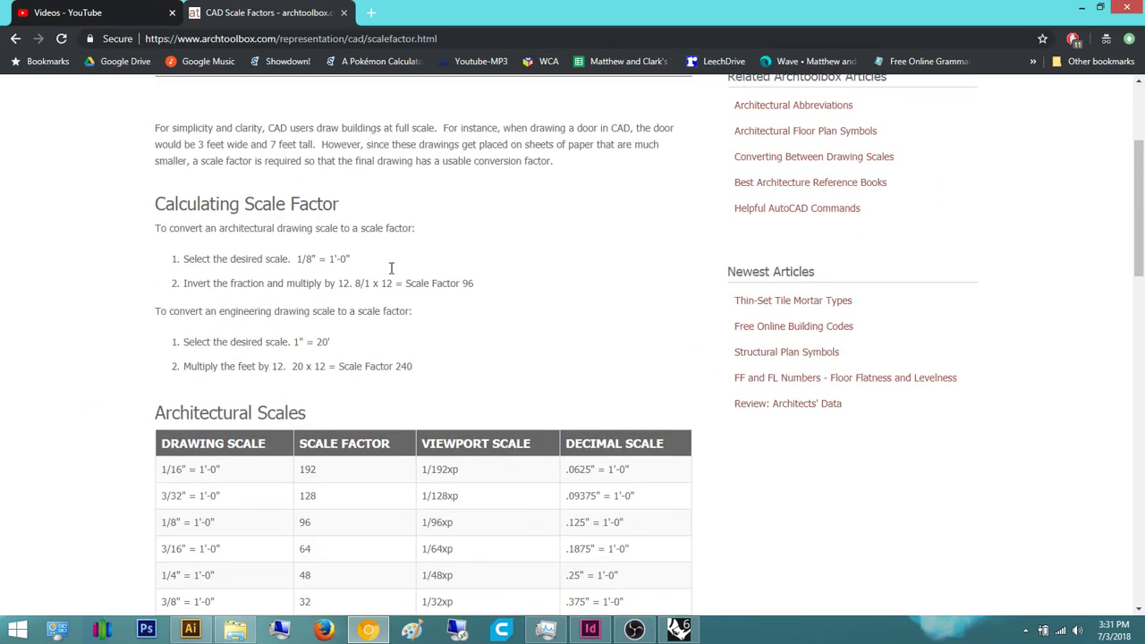
scroll(450, 424, up, 3)
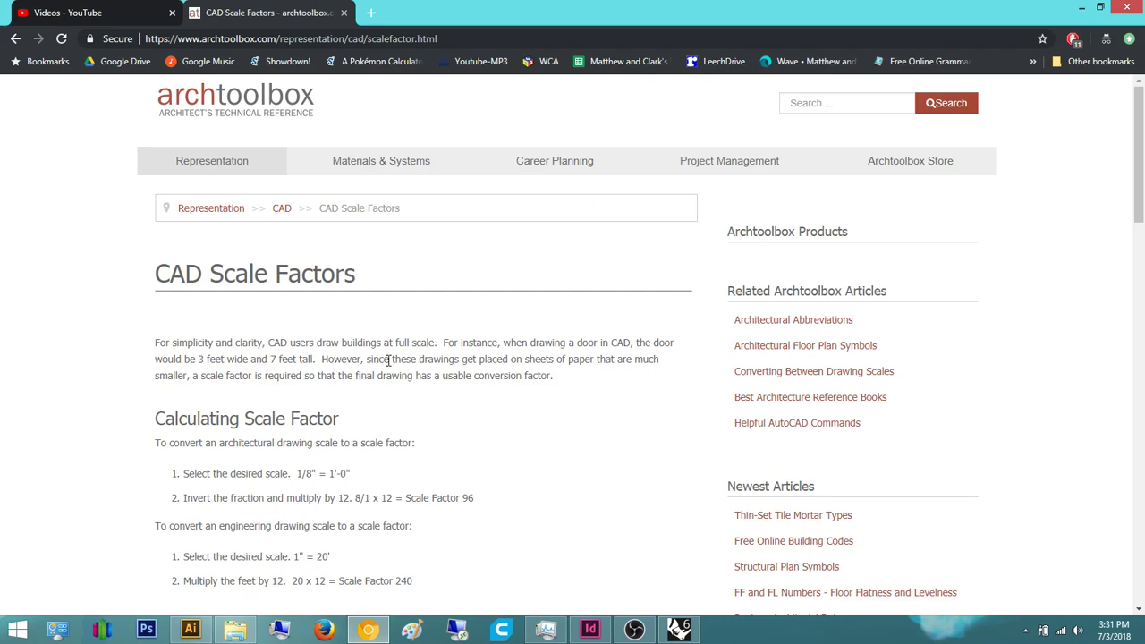
scroll(447, 385, down, 1)
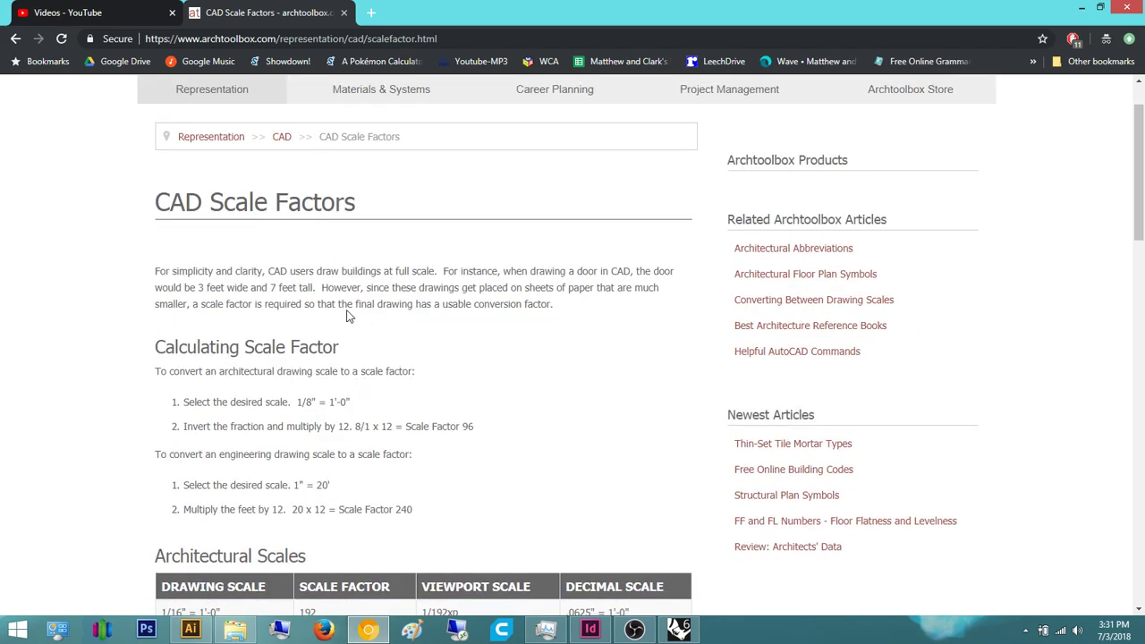
scroll(376, 456, down, 4)
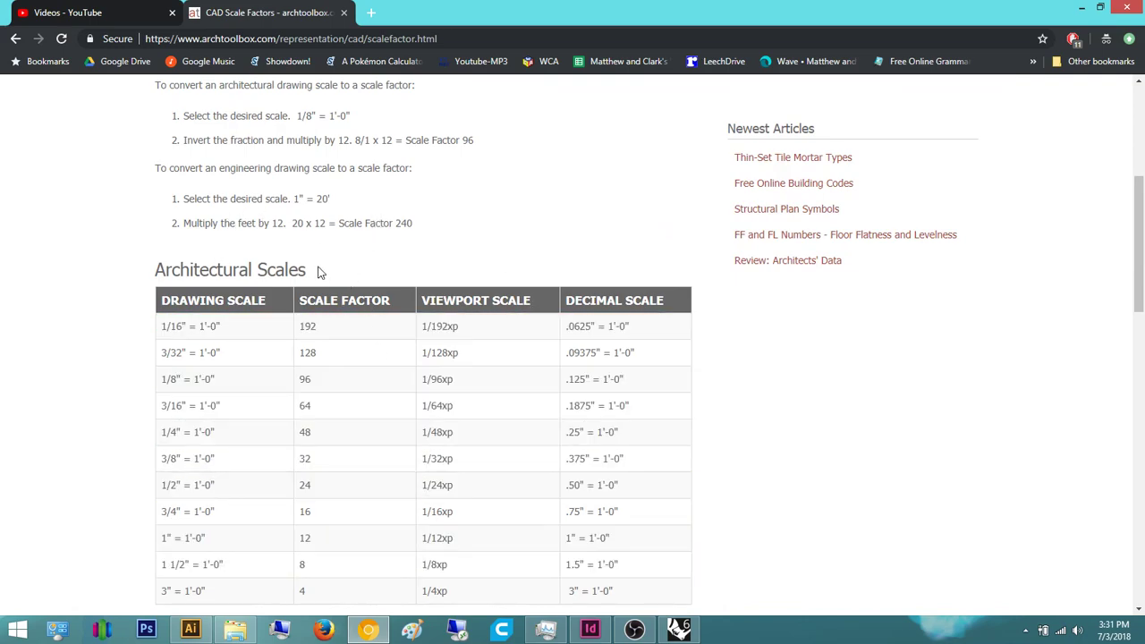
Examine the Architectural Scales and Engineering Scales tables and highlight the page's web address.
drag(320, 273, 141, 247)
click(537, 248)
scroll(528, 248, down, 3)
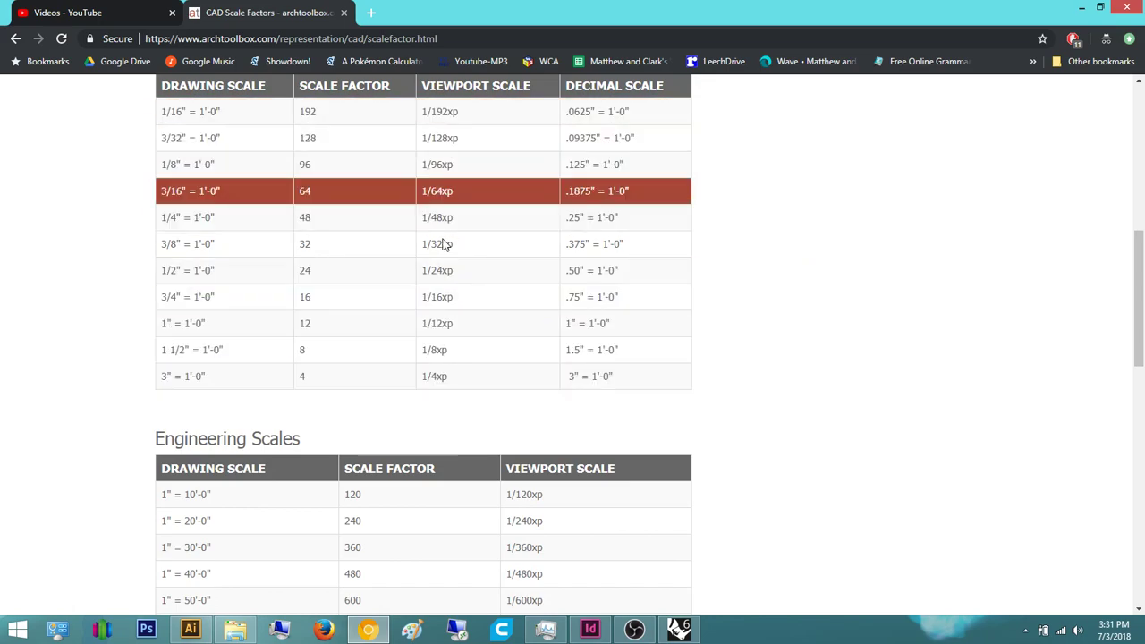
scroll(736, 349, up, 2)
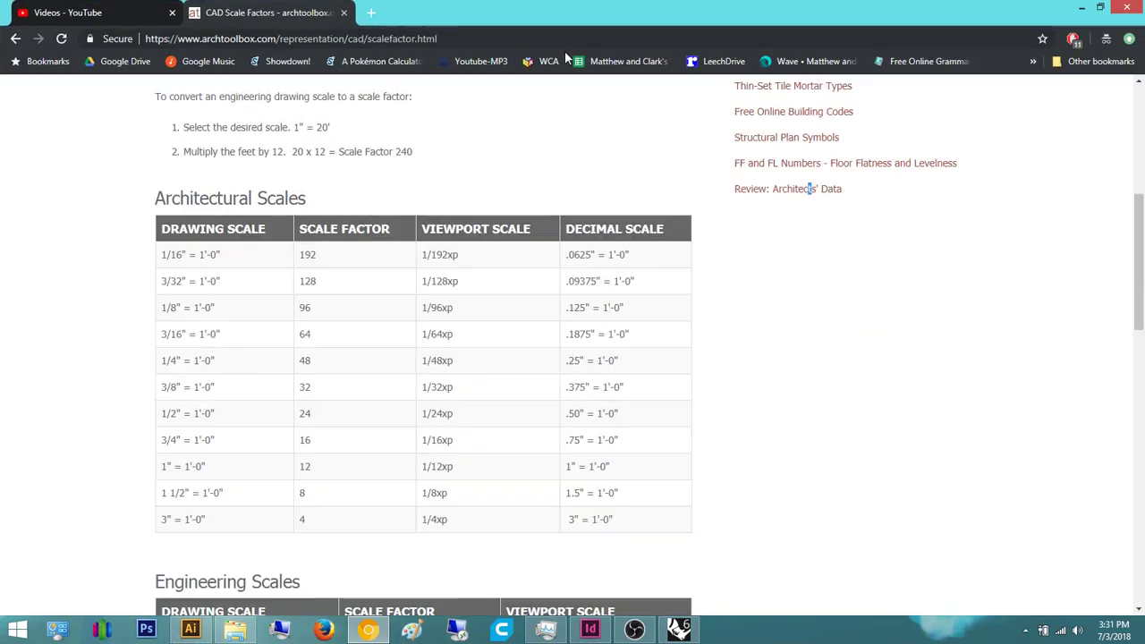
drag(529, 41, 117, 26)
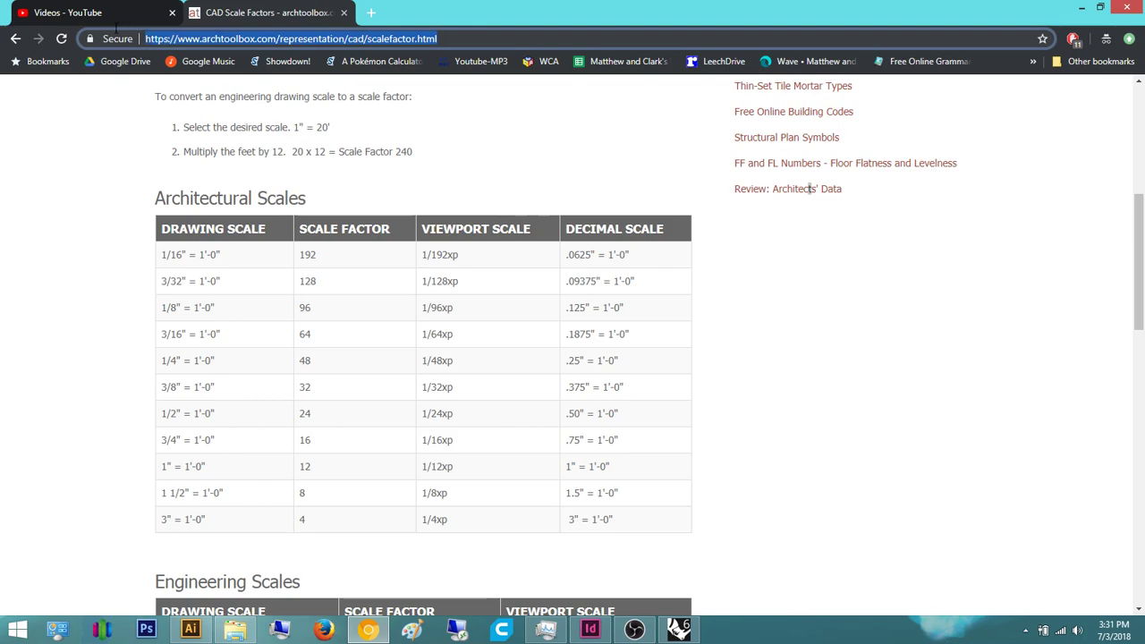
Switch back to Rhino, open the calculator with Calc and enter 192.
drag(535, 7, 899, 406)
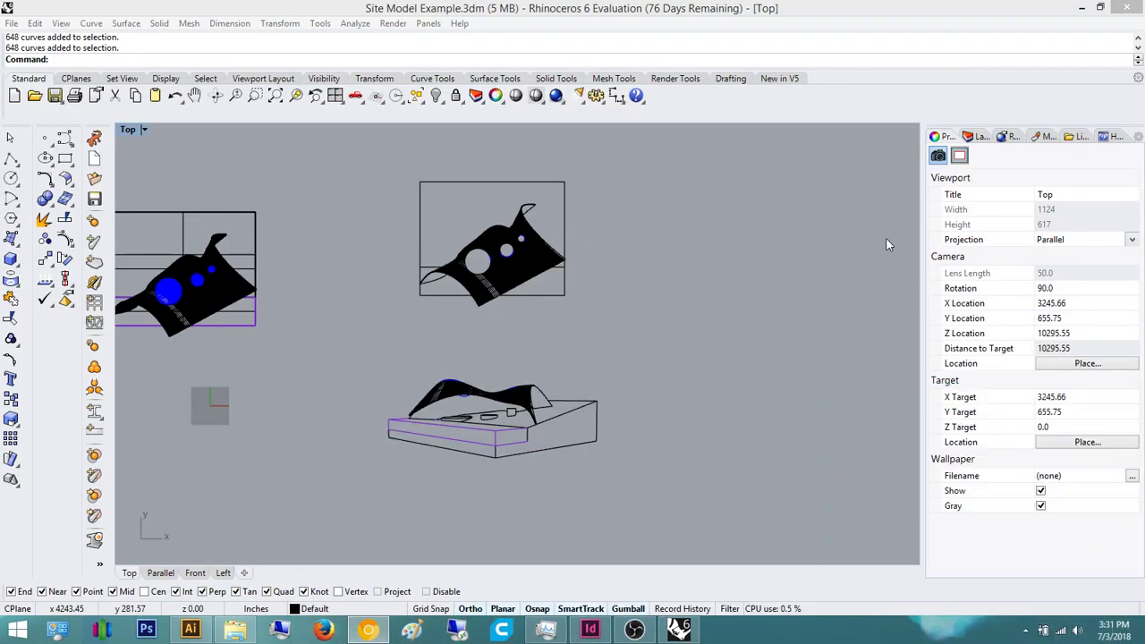
right_drag(568, 360, 599, 334)
scroll(598, 334, up, 2)
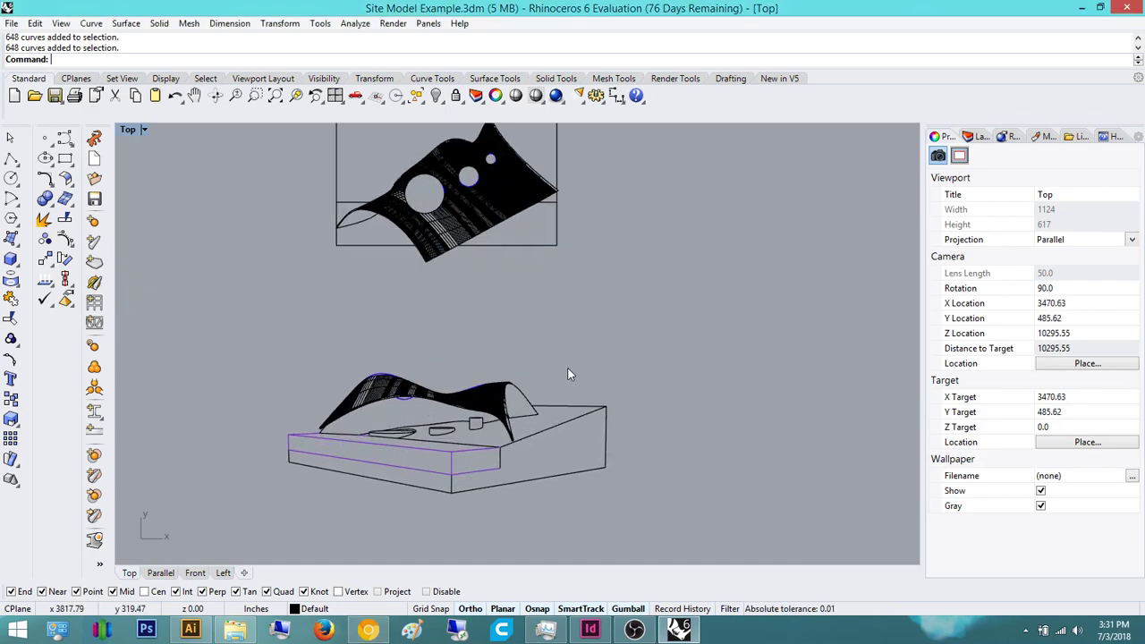
right_drag(692, 504, 770, 447)
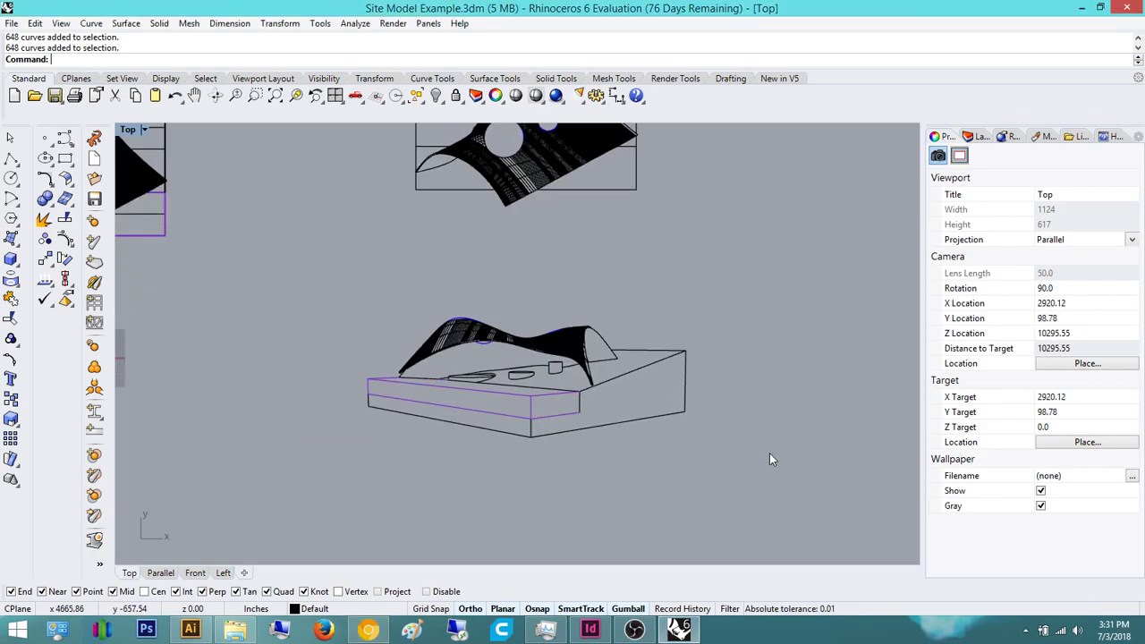
right_drag(670, 506, 651, 496)
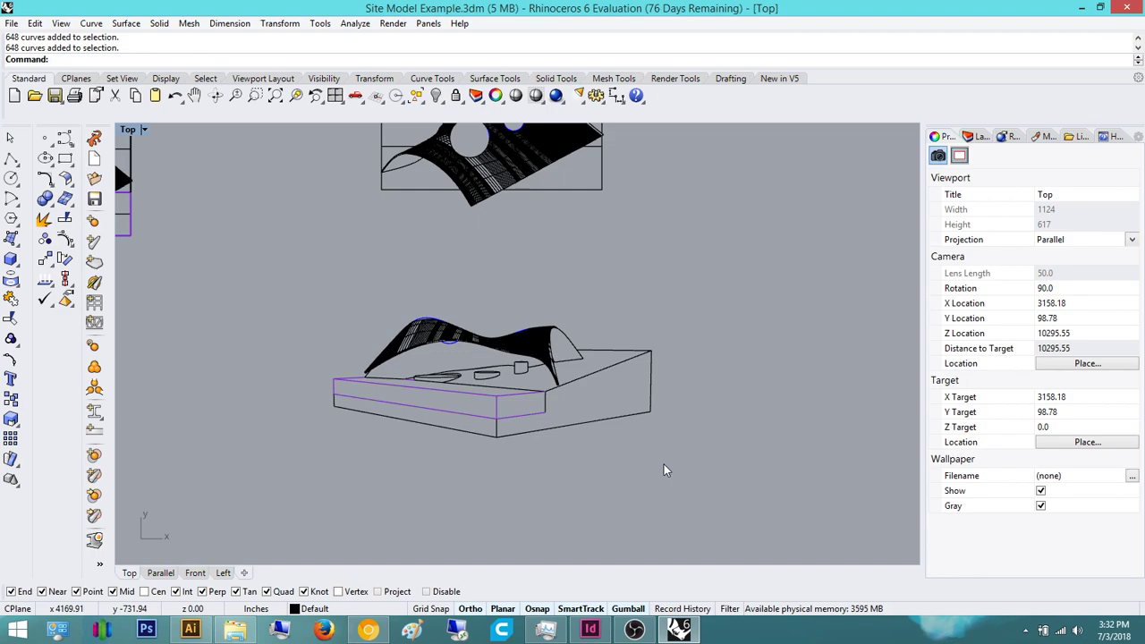
text(Calc)
key(Return)
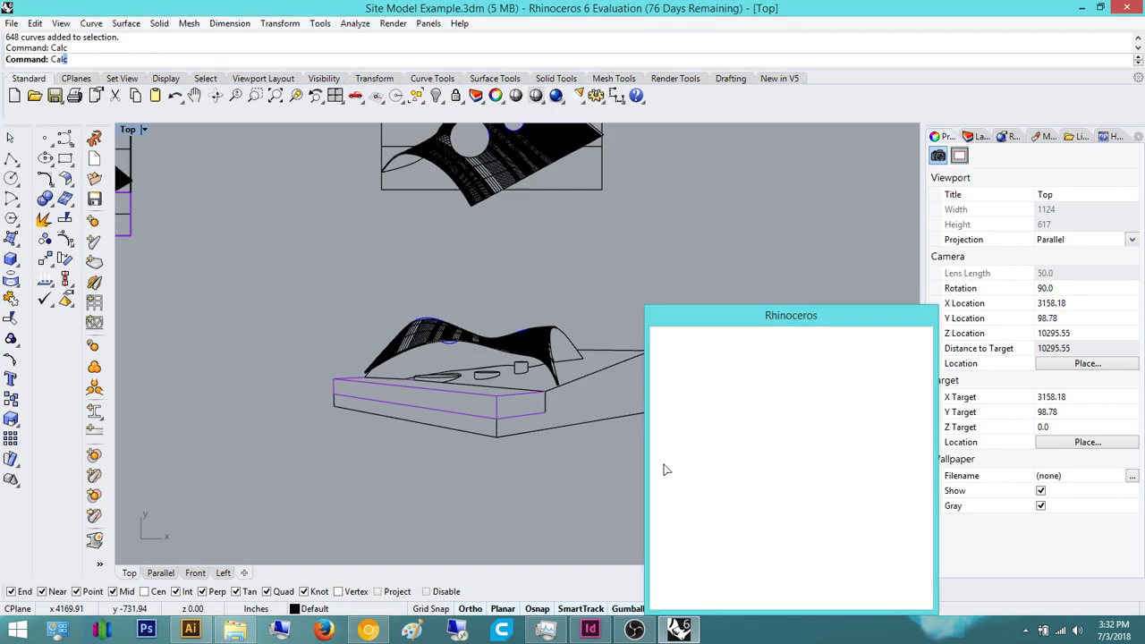
drag(762, 326, 919, 371)
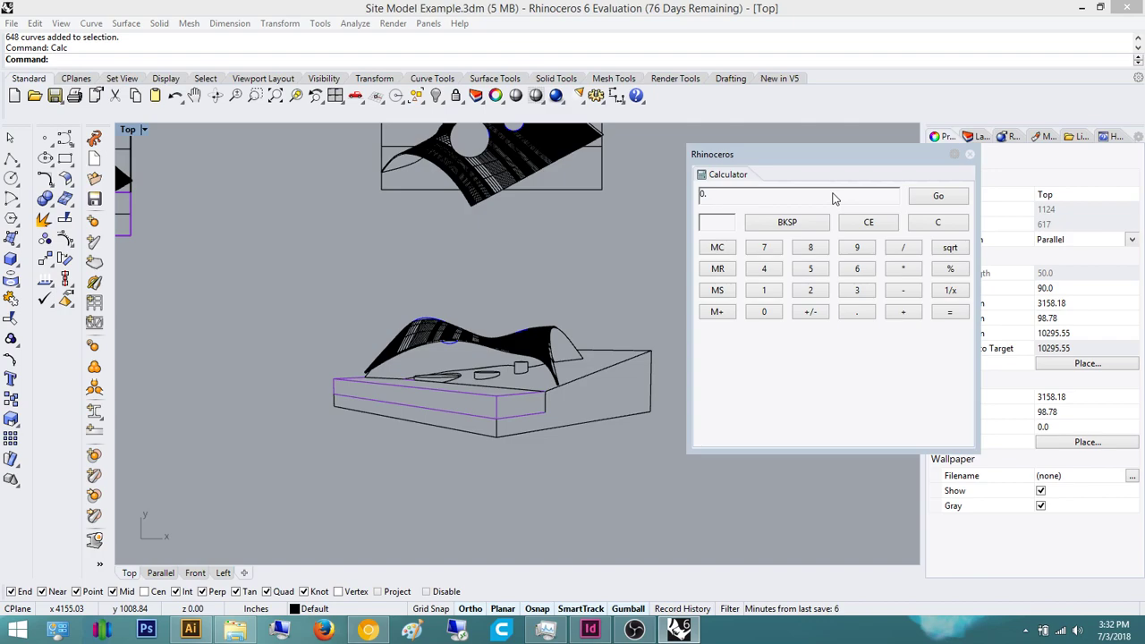
text(16)
text(92)
Scale the entire perspective line drawing by a factor of 1/192 from a base point just below its lower-left corner.
right_drag(639, 438, 522, 428)
drag(677, 537, 185, 309)
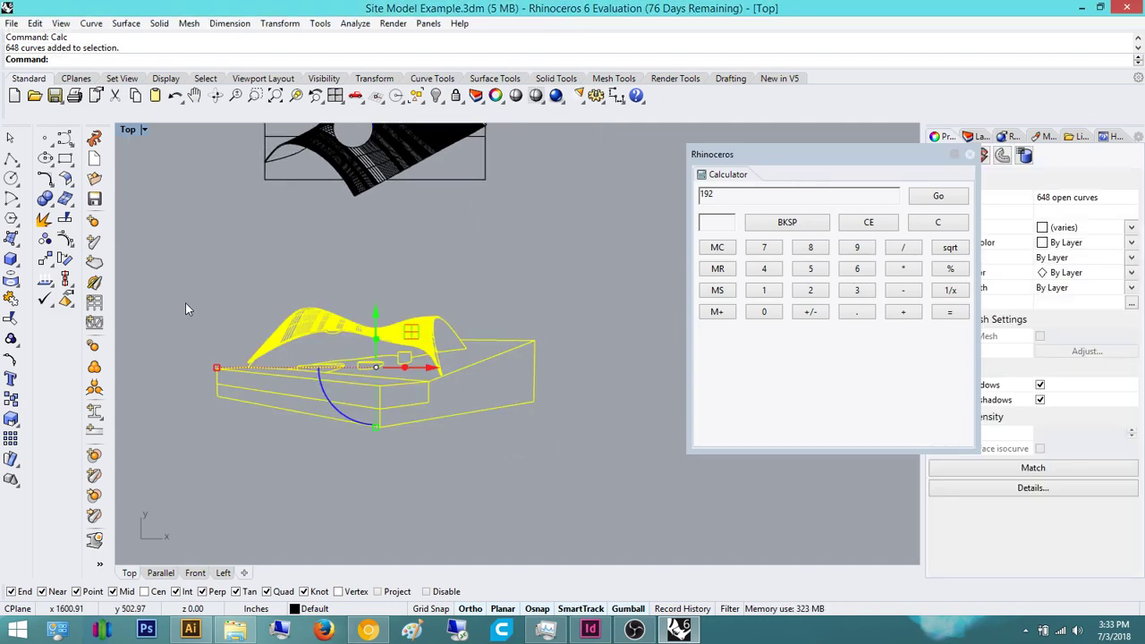
right_drag(185, 303, 340, 292)
text(S)
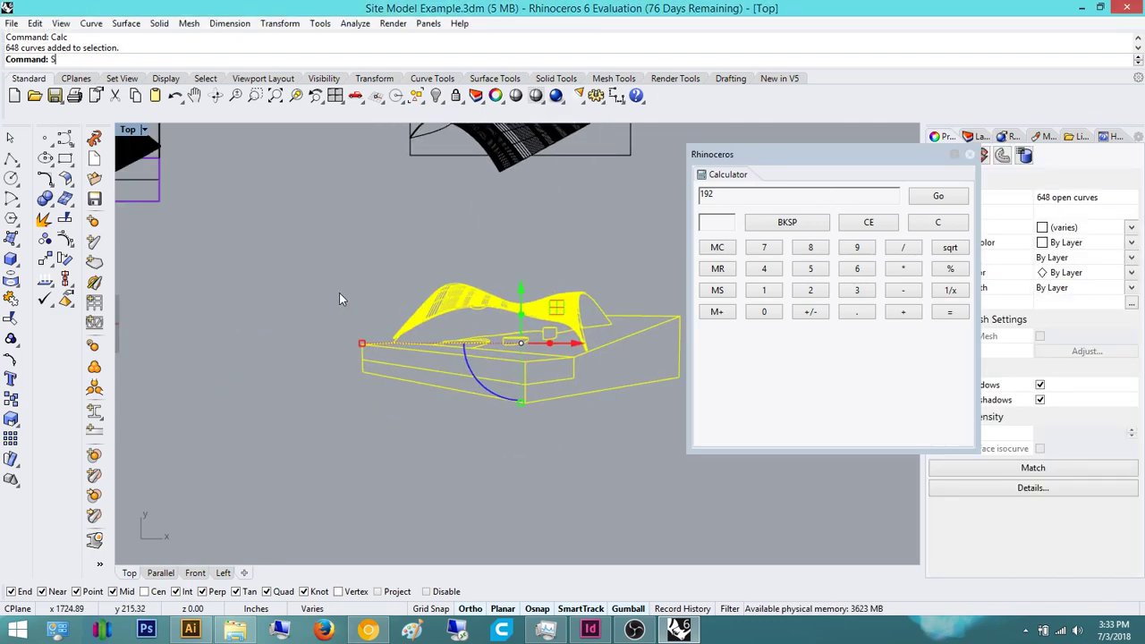
text(cale)
key(Return)
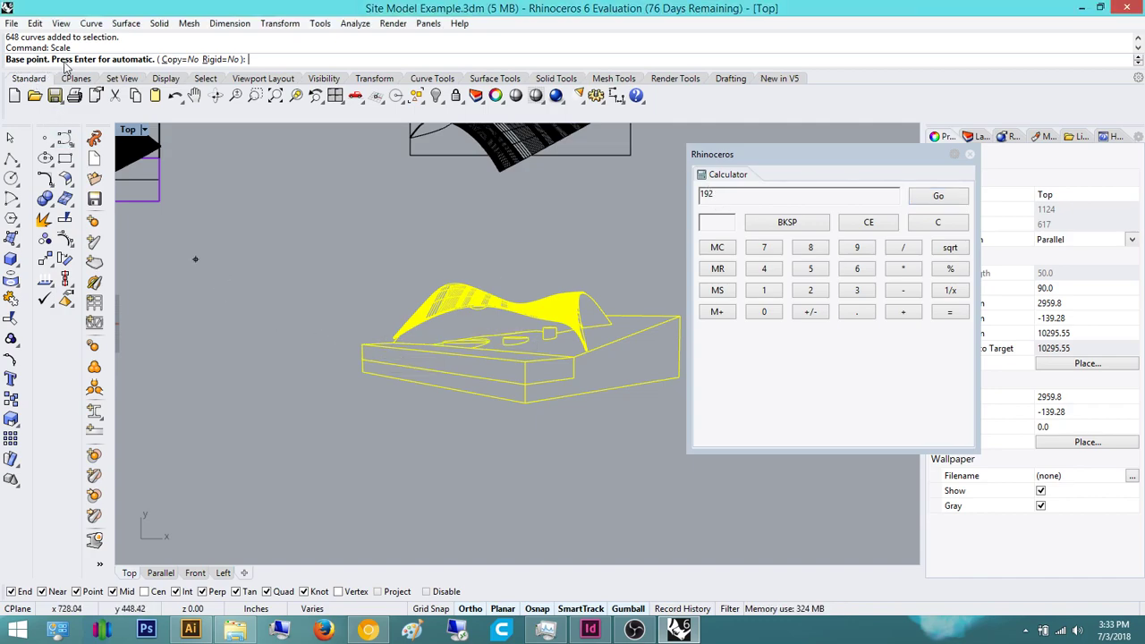
right_drag(437, 313, 337, 299)
click(267, 410)
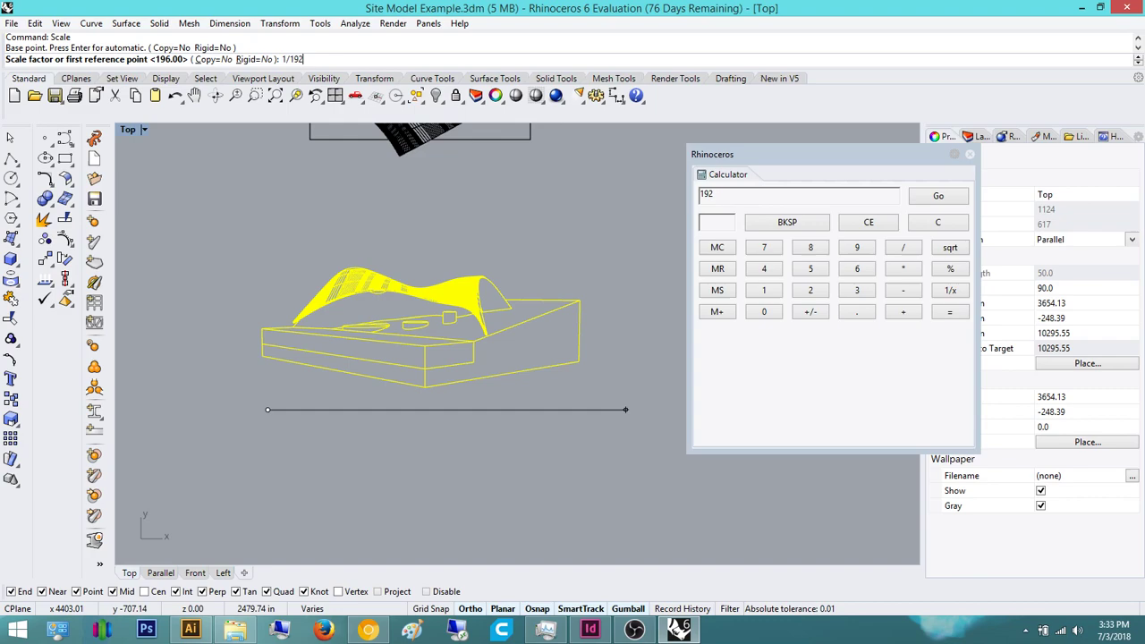
key(Return)
Move the scaled-down drawing onto the origin of the construction plane grid.
scroll(455, 343, down, 3)
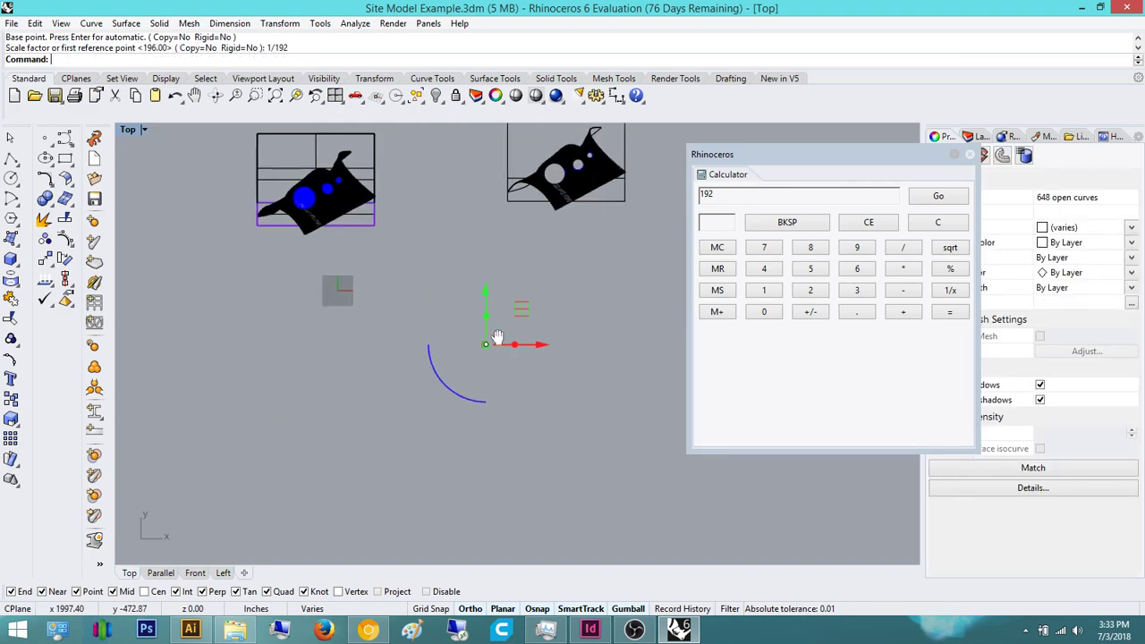
drag(489, 294, 489, 230)
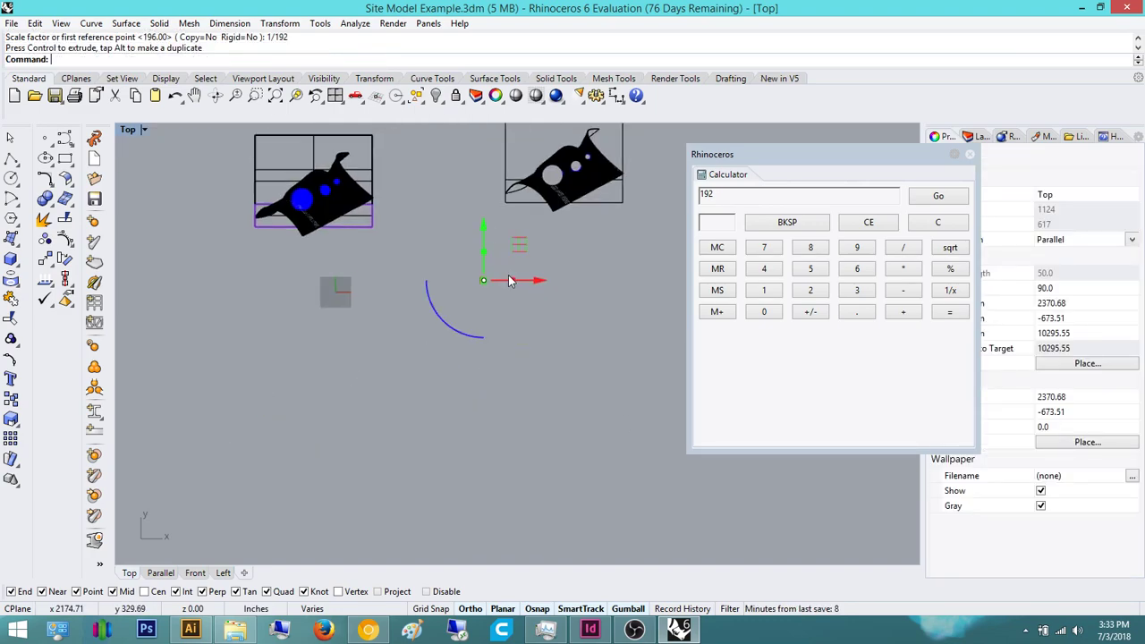
drag(510, 281, 384, 286)
scroll(381, 287, up, 8)
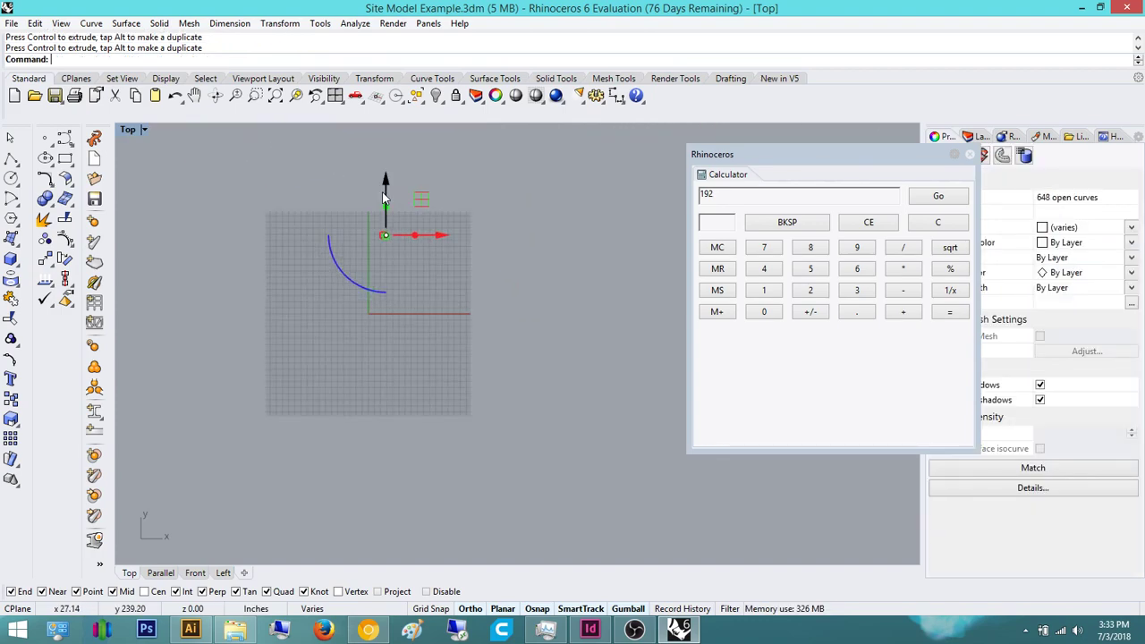
drag(384, 198, 380, 288)
scroll(392, 326, up, 10)
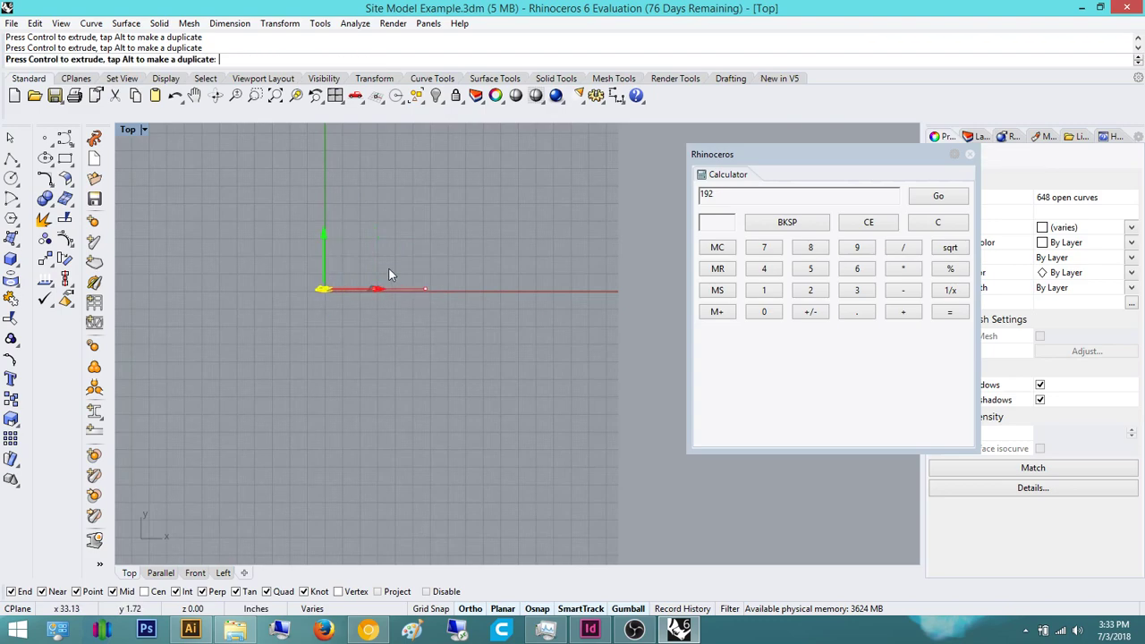
Zoom to the selected scaled drawing, deselect it and examine its size against the grid.
click(296, 96)
click(528, 198)
right_drag(519, 212, 352, 215)
scroll(453, 329, down, 4)
right_drag(453, 330, 471, 325)
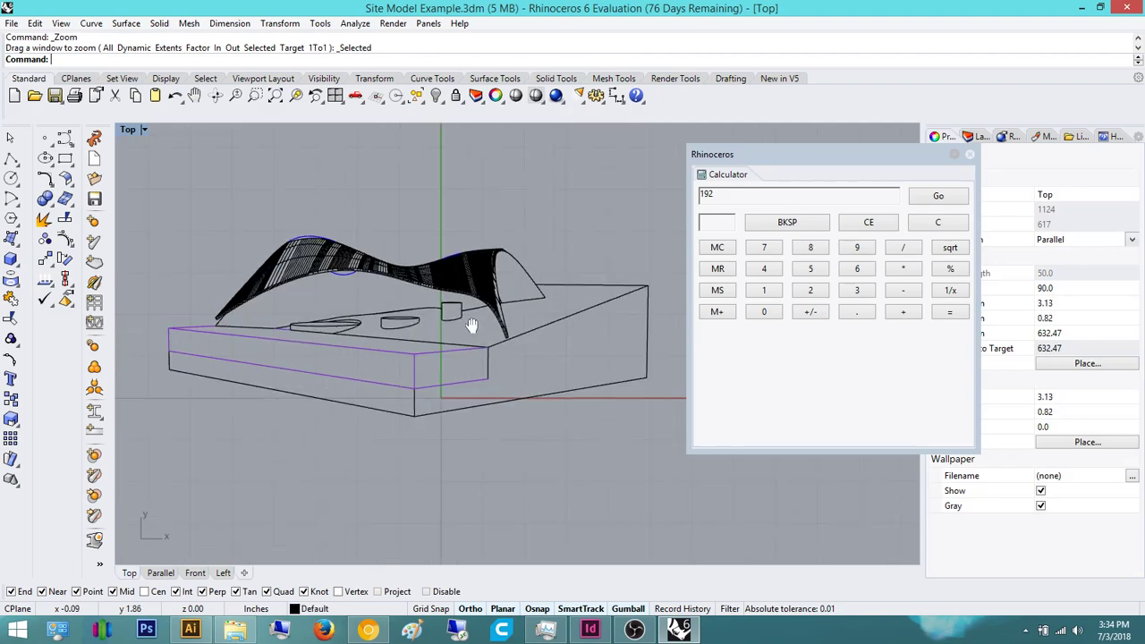
scroll(448, 325, down, 5)
scroll(519, 358, down, 3)
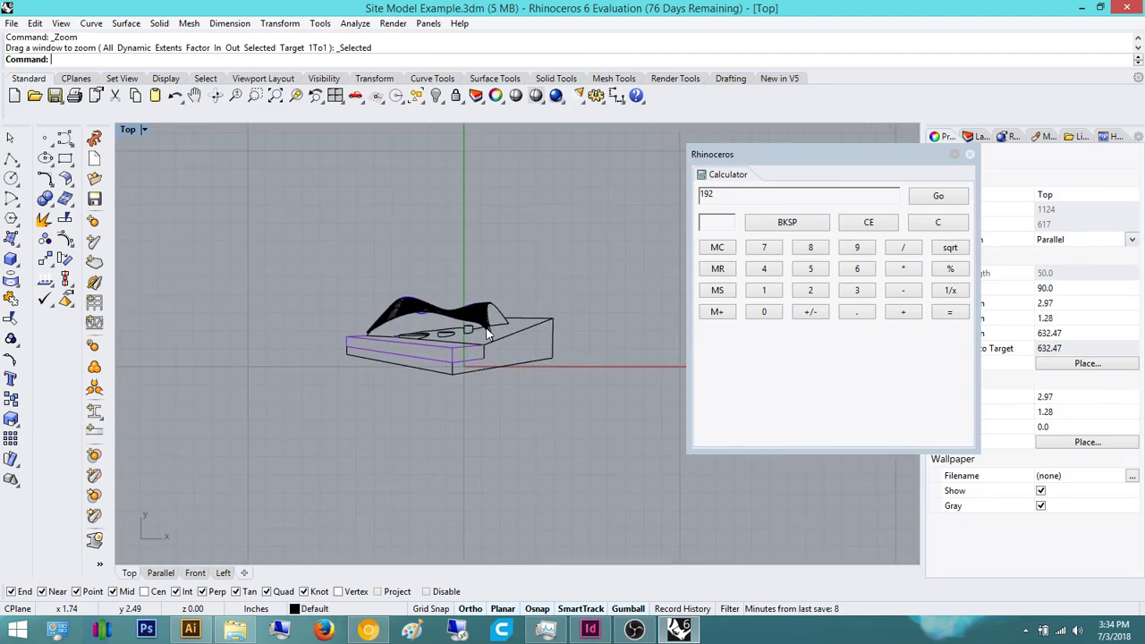
scroll(487, 334, up, 5)
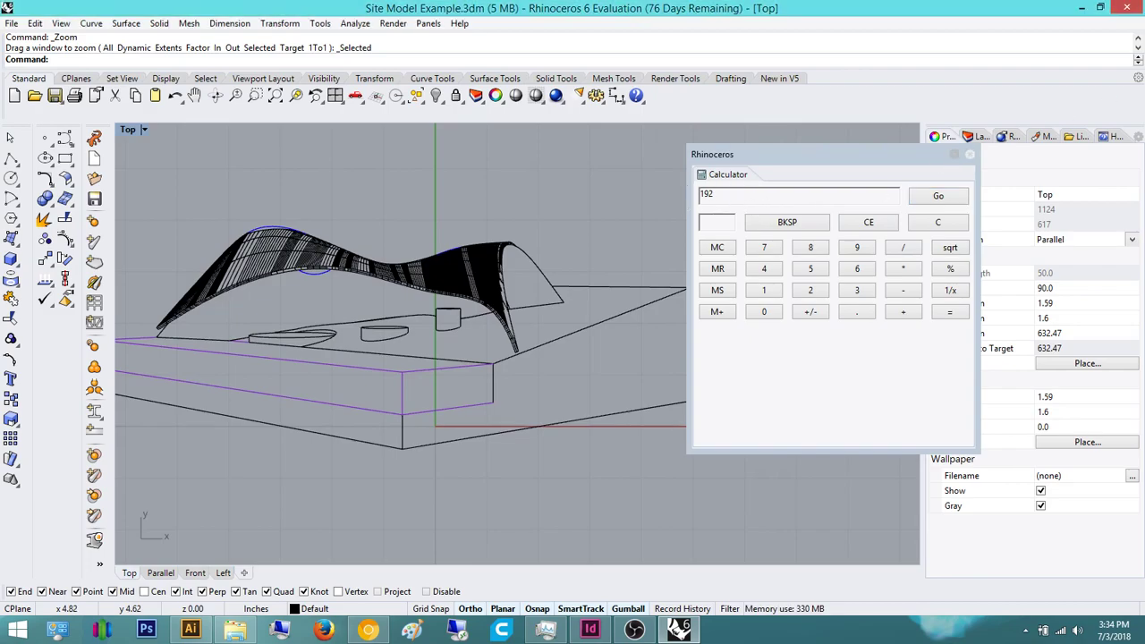
Switch to the browser to highlight the 1/192xp viewport scale for 1/16" = 1'-0" in the architectural scales table, and return to Rhino.
drag(1144, 269, 504, 7)
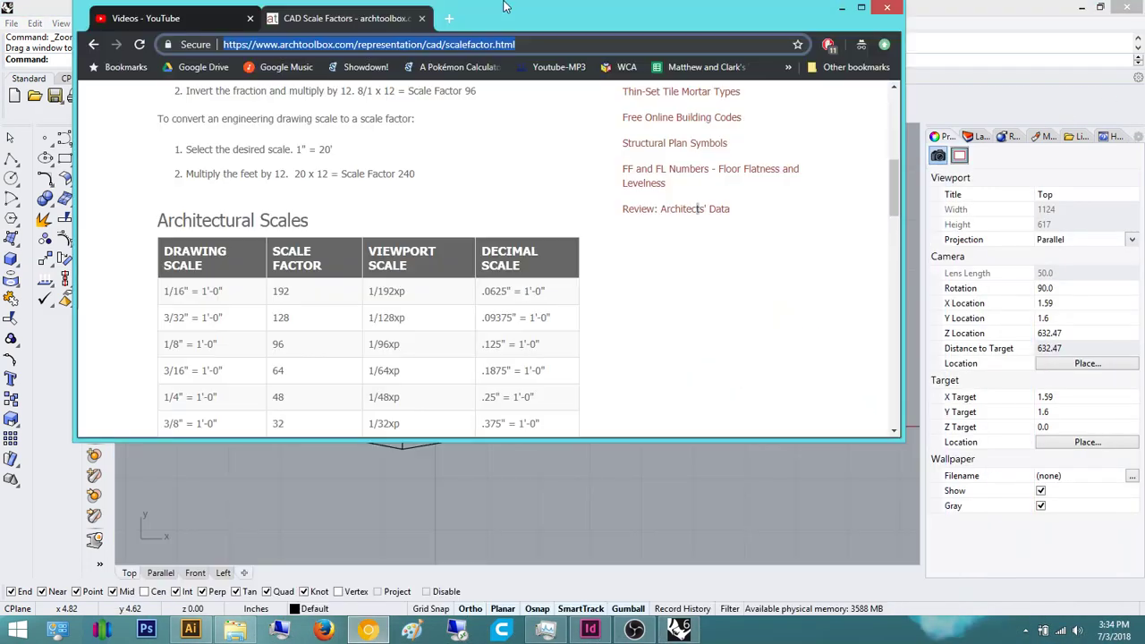
double_click(504, 8)
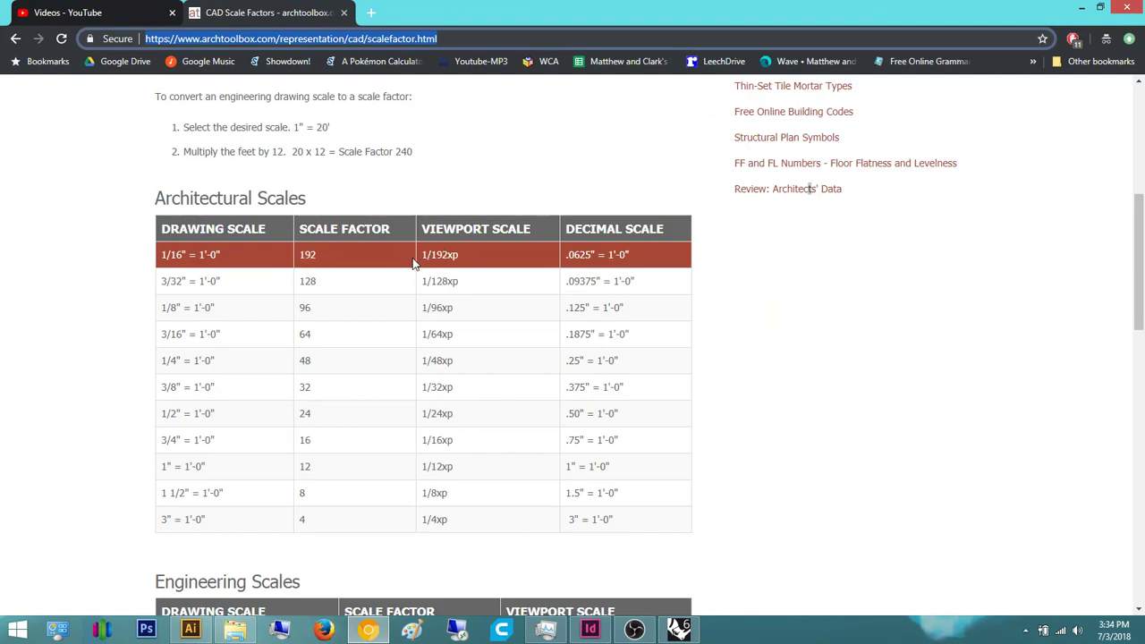
drag(459, 256, 423, 256)
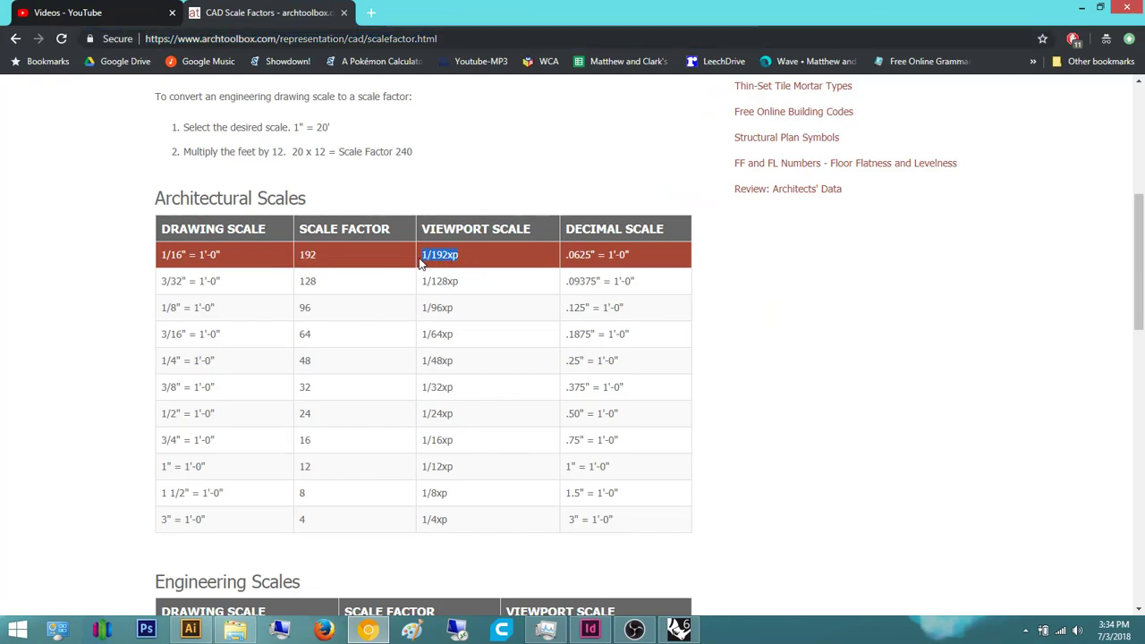
click(678, 628)
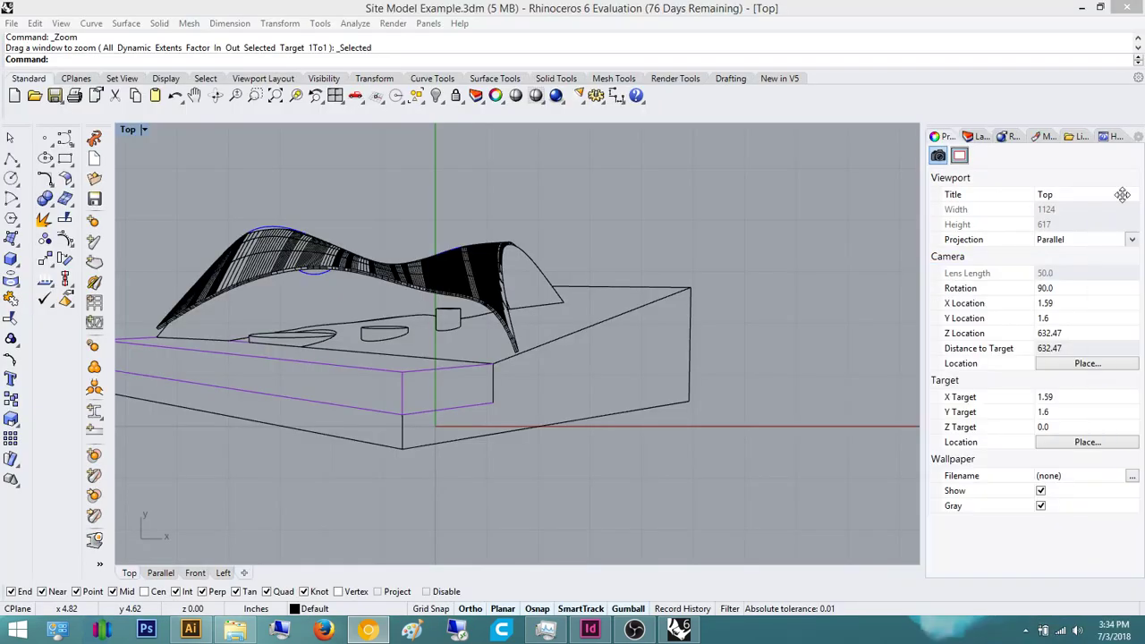
Undock the Calculator panel and close it to clear the viewport.
scroll(508, 182, down, 5)
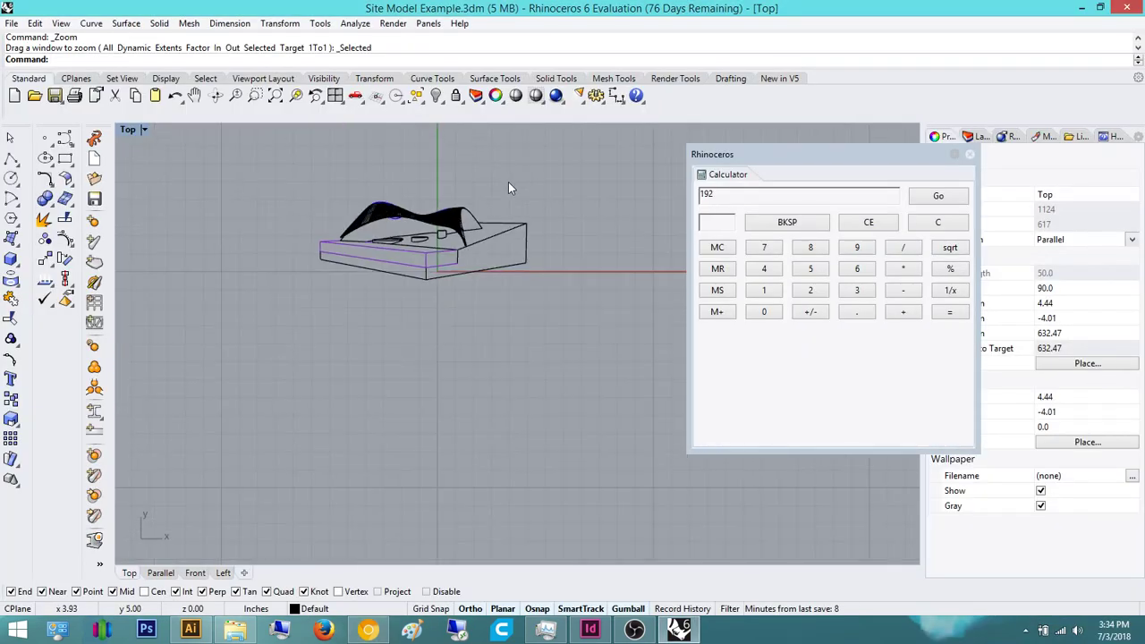
click(970, 154)
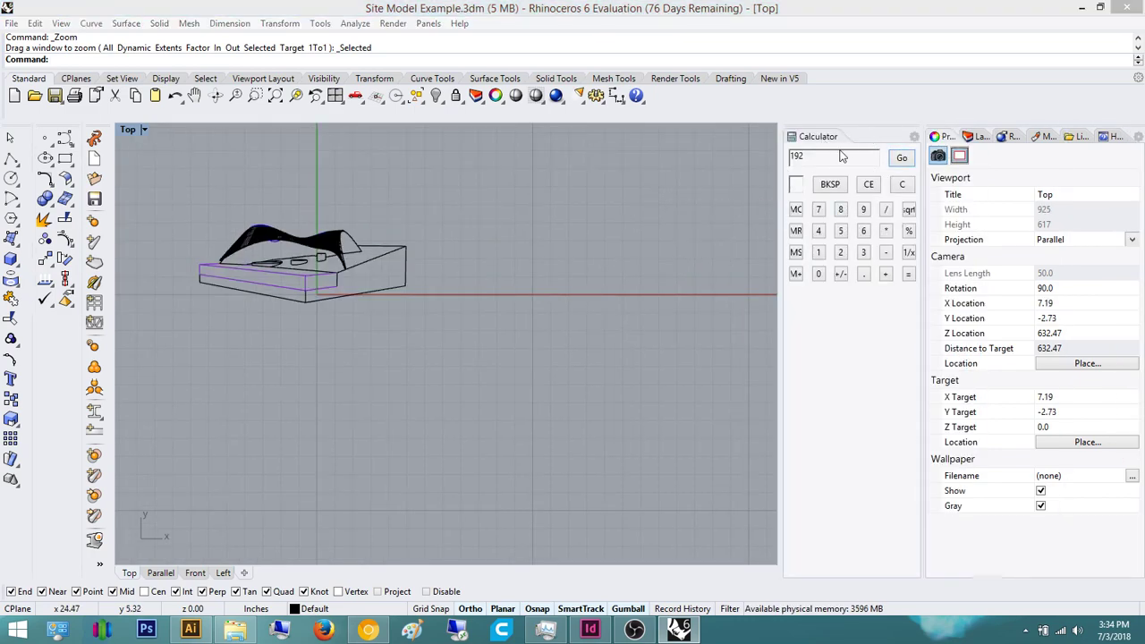
drag(855, 134, 655, 196)
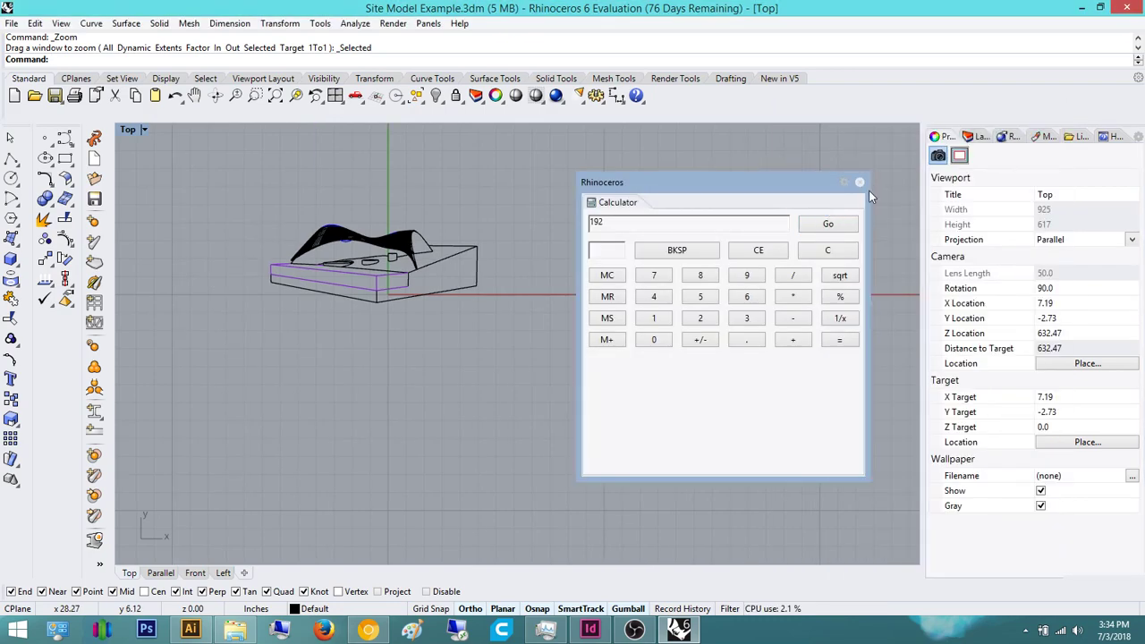
click(859, 182)
Scale the entire small perspective line drawing by a factor of 192 from a base point below its lower-left corner, and deselect it.
scroll(590, 313, down, 2)
scroll(640, 313, down, 2)
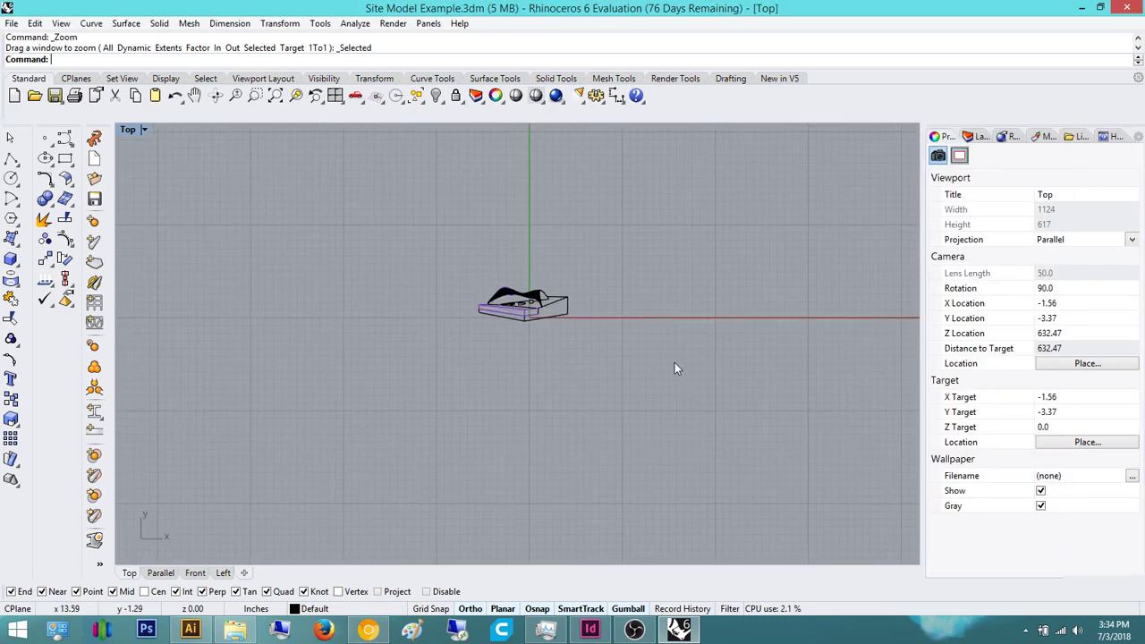
drag(675, 362, 360, 174)
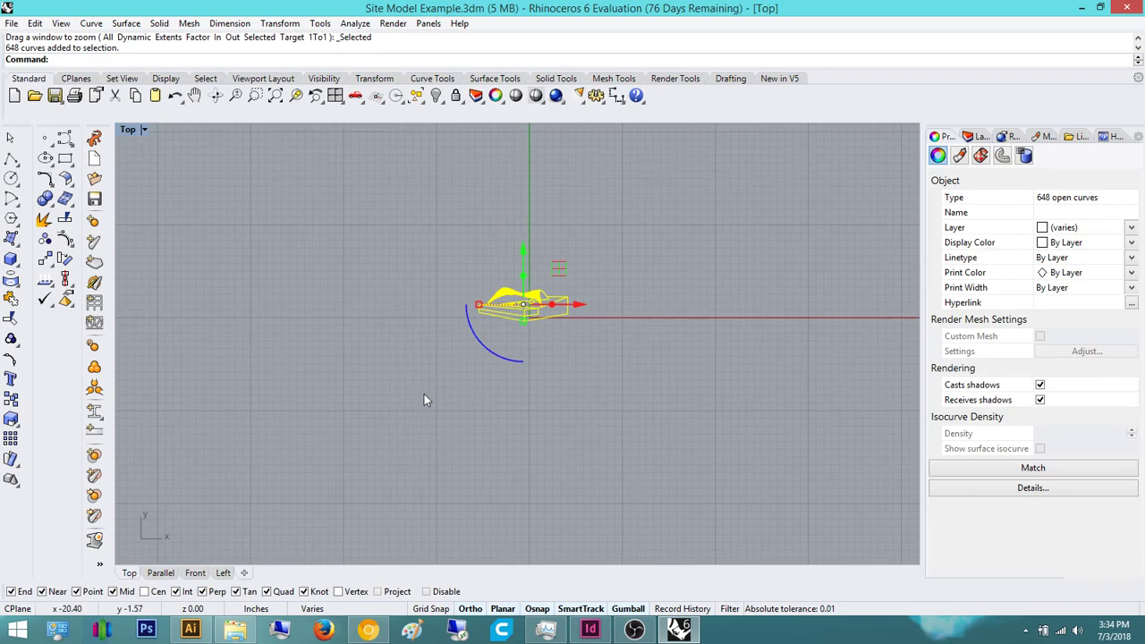
right_drag(759, 276, 685, 312)
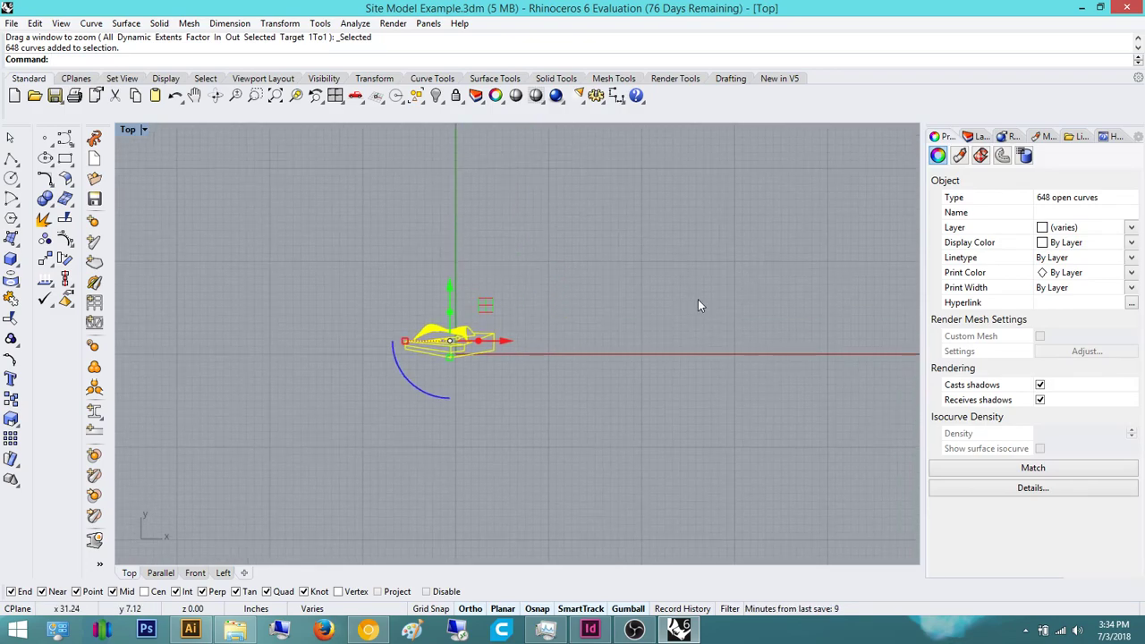
key(Return)
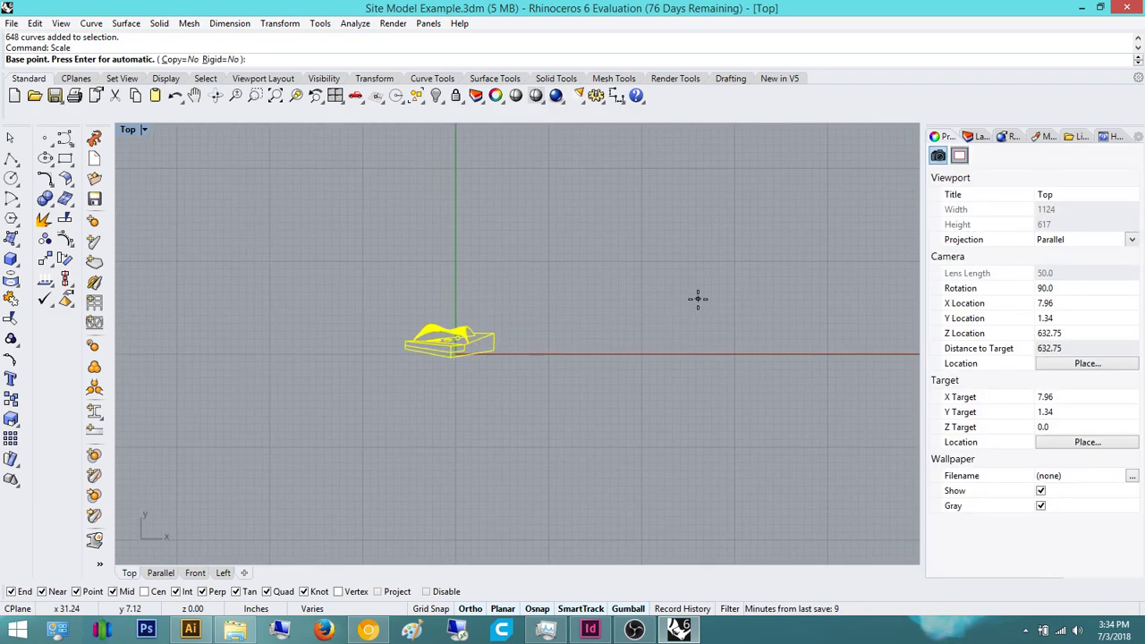
click(330, 396)
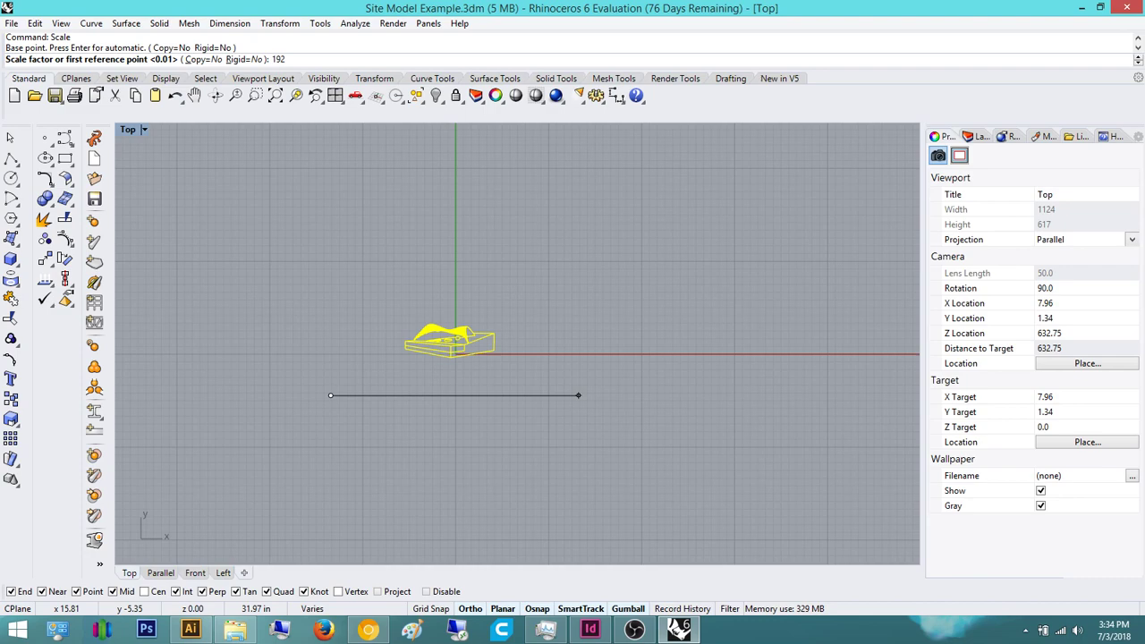
key(Return)
scroll(577, 390, down, 10)
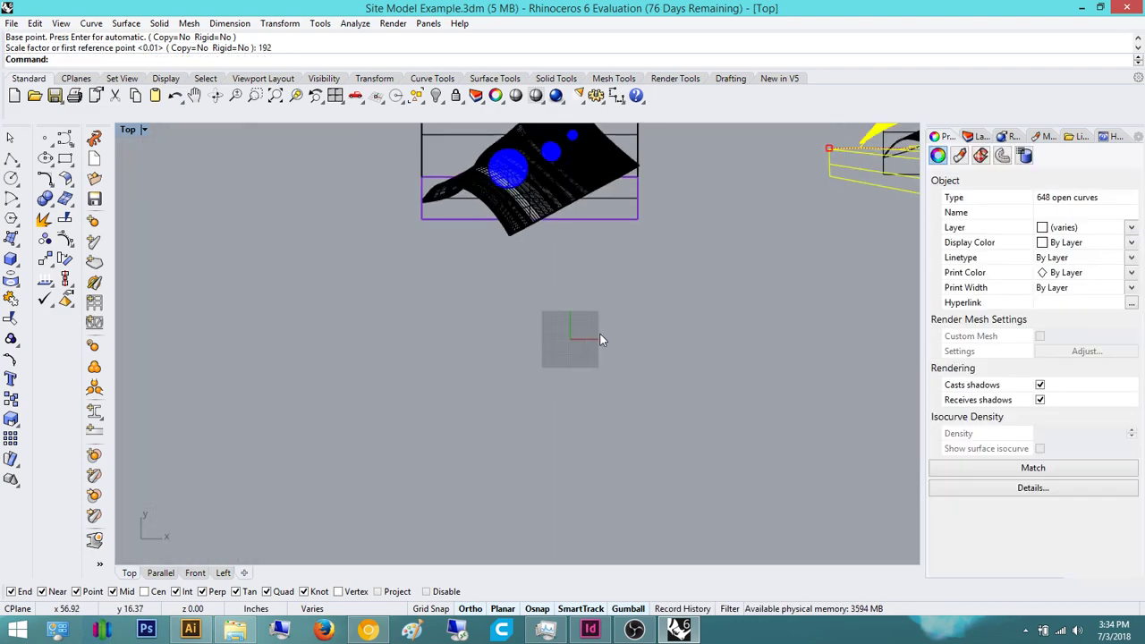
click(578, 329)
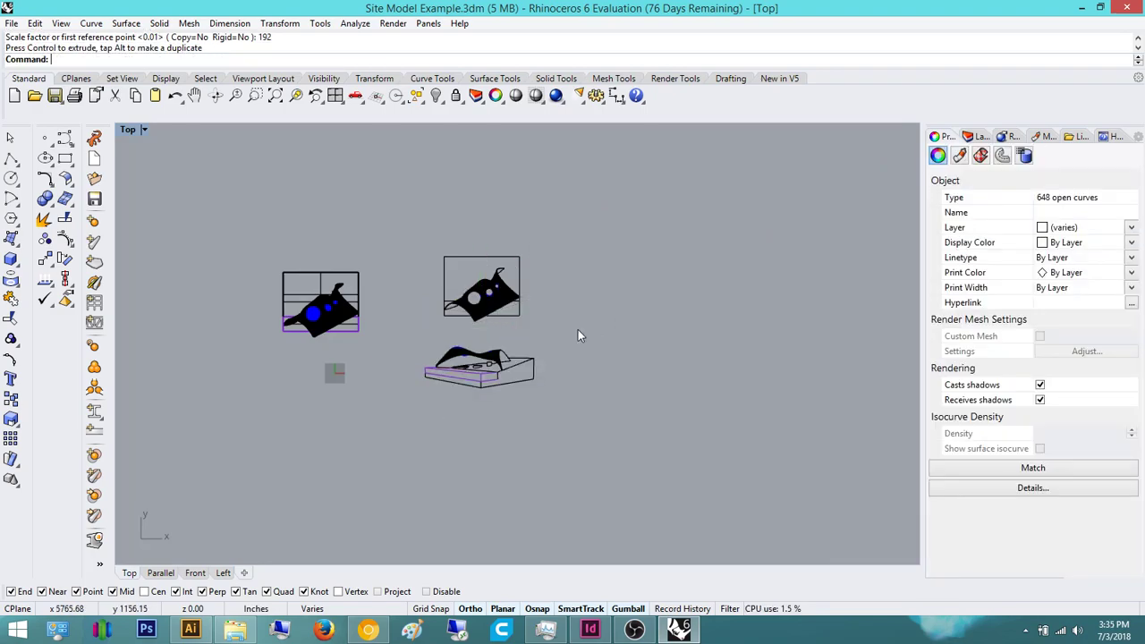
scroll(580, 318, up, 6)
scroll(654, 431, up, 4)
right_drag(593, 472, 710, 393)
scroll(698, 367, down, 6)
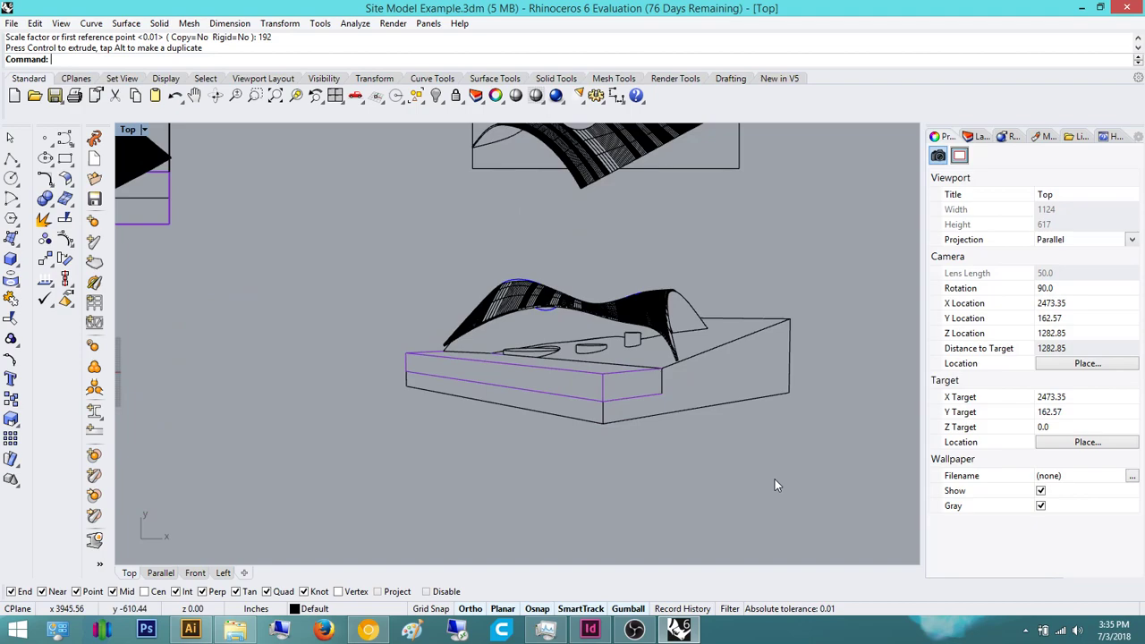
click(635, 630)
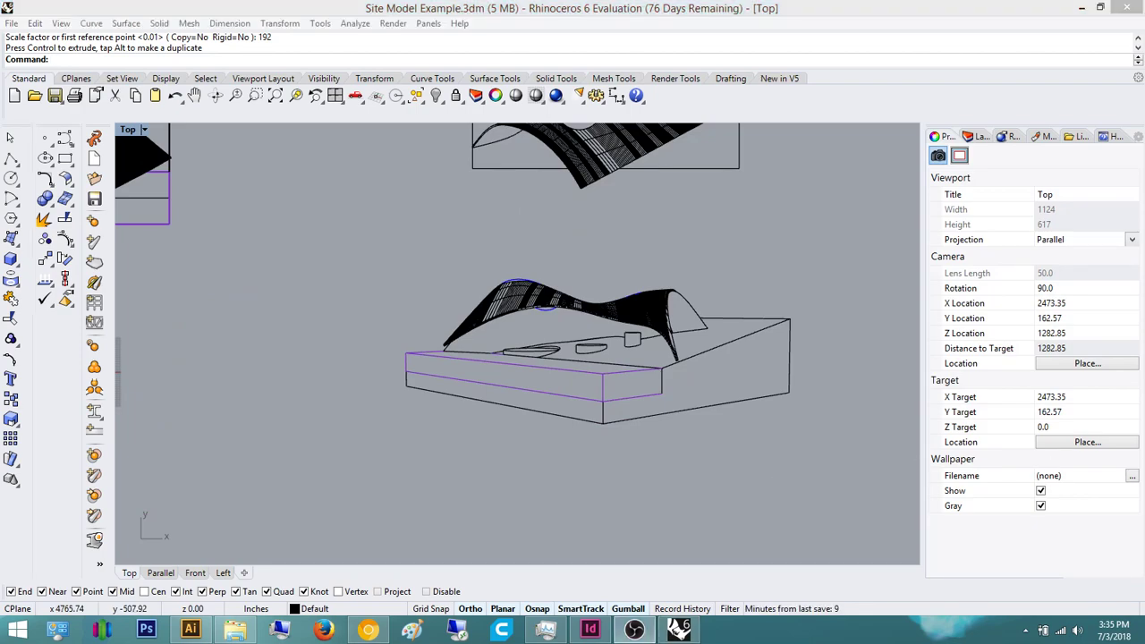